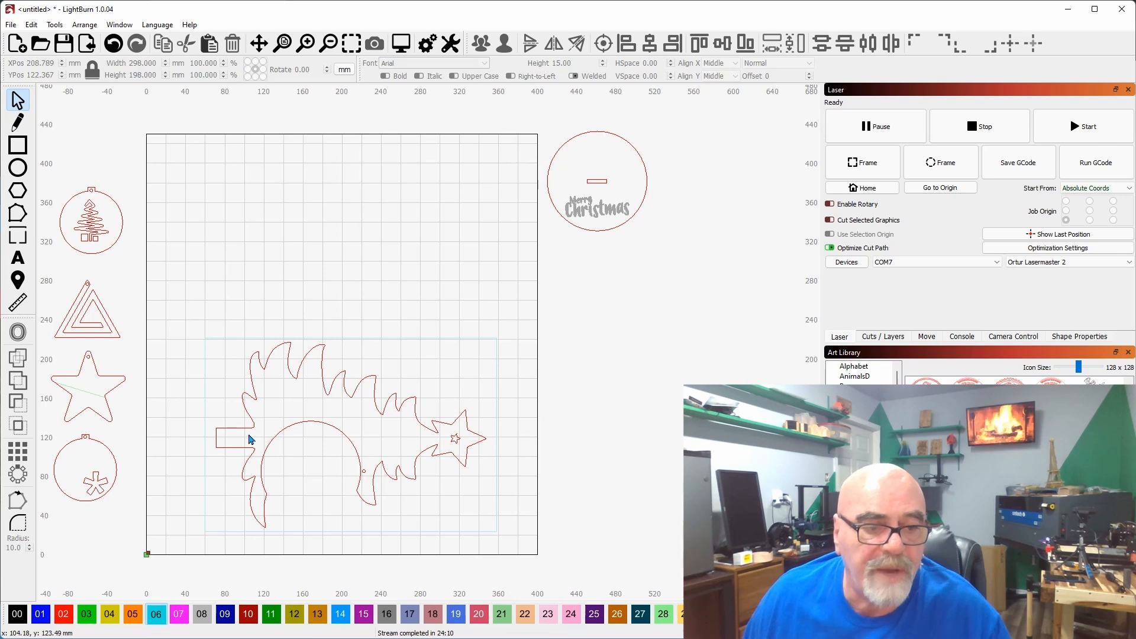
Examine the ornament shapes beside the work area and the tree design laid out on it.
{"action": "left_click_drag", "start_coordinate": [187, 322], "coordinate": [392, 303]}
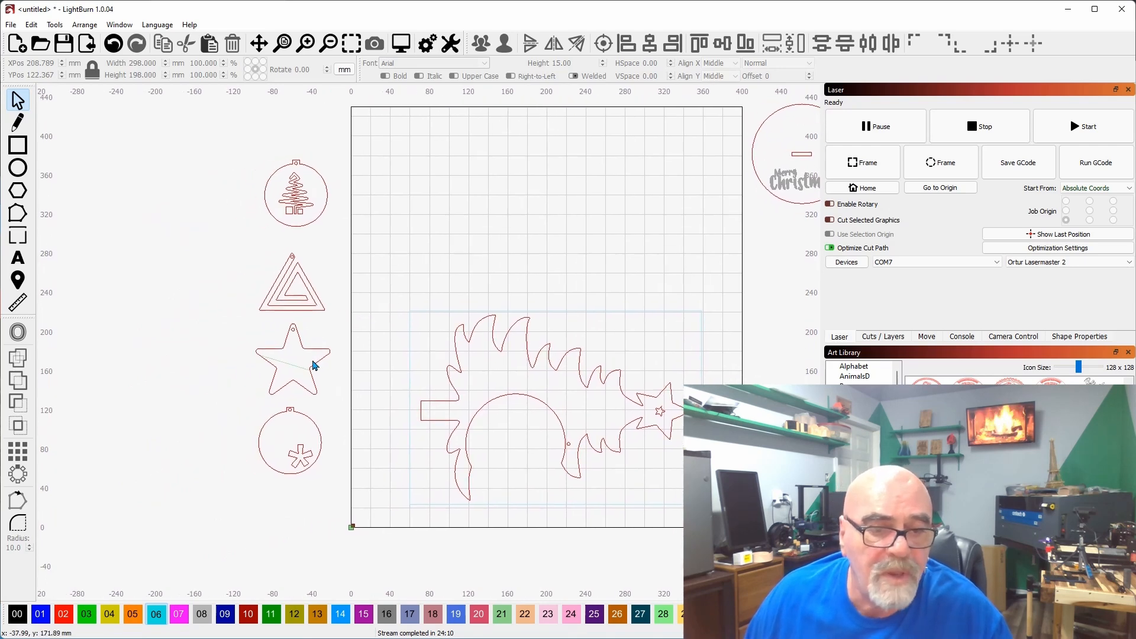
{"action": "scroll", "coordinate": [258, 371], "scroll_direction": "up", "scroll_amount": 2}
{"action": "scroll", "coordinate": [255, 365], "scroll_direction": "up", "scroll_amount": 3}
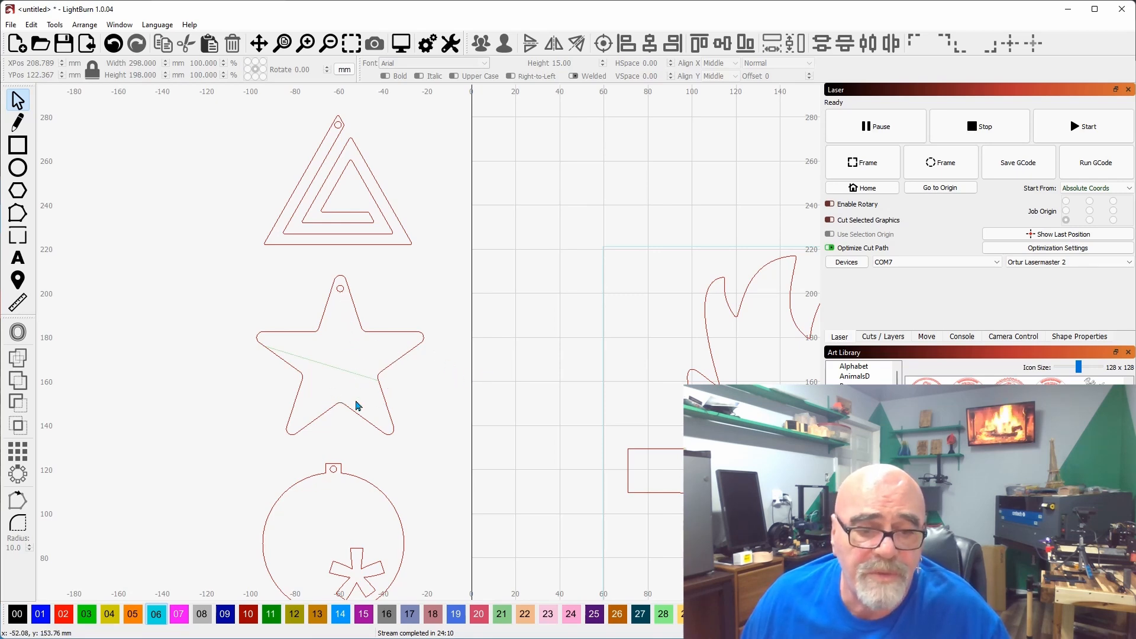
{"action": "scroll", "coordinate": [471, 373], "scroll_direction": "down", "scroll_amount": 5}
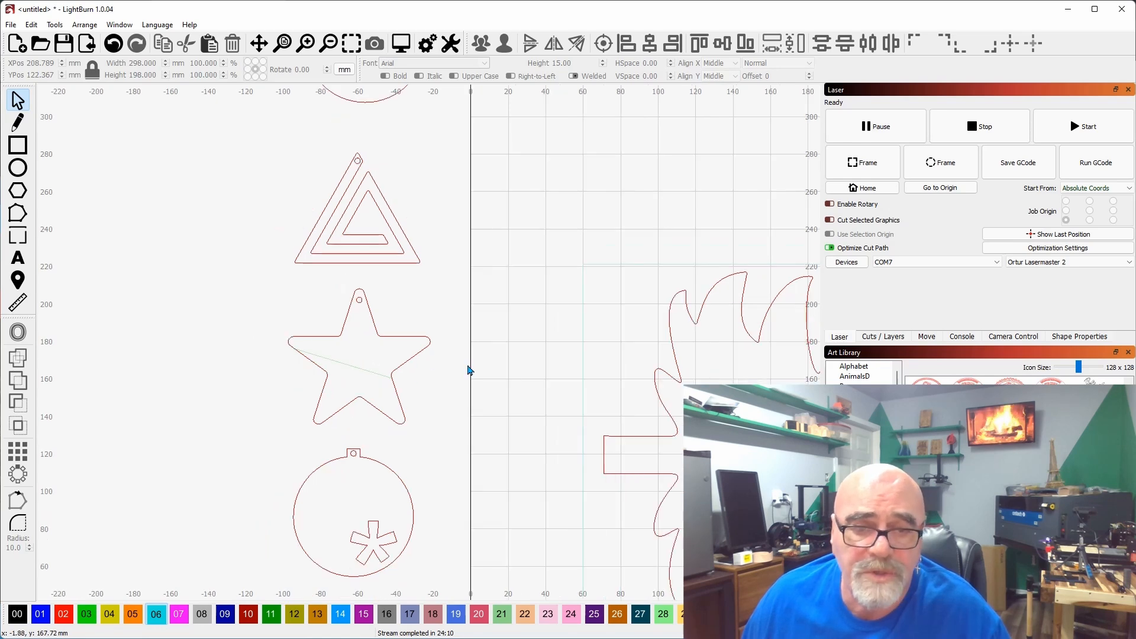
{"action": "left_click_drag", "start_coordinate": [608, 268], "coordinate": [399, 291]}
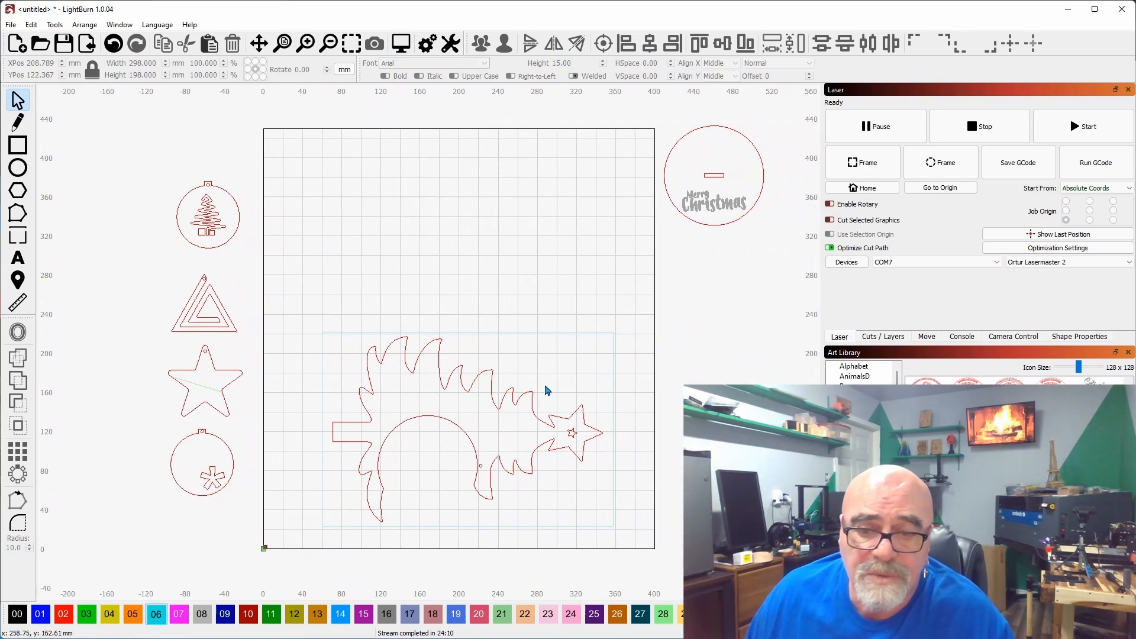
Select the rectangle around the tree design and review the cut settings of layer C06.
{"action": "left_click", "coordinate": [609, 367]}
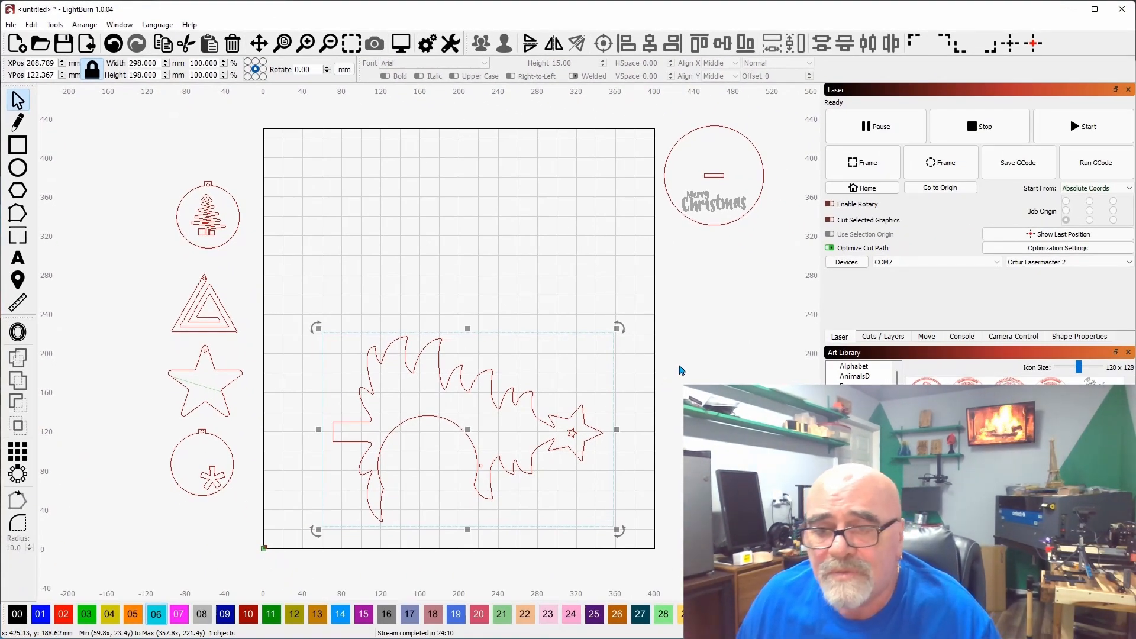
{"action": "left_click", "coordinate": [886, 336]}
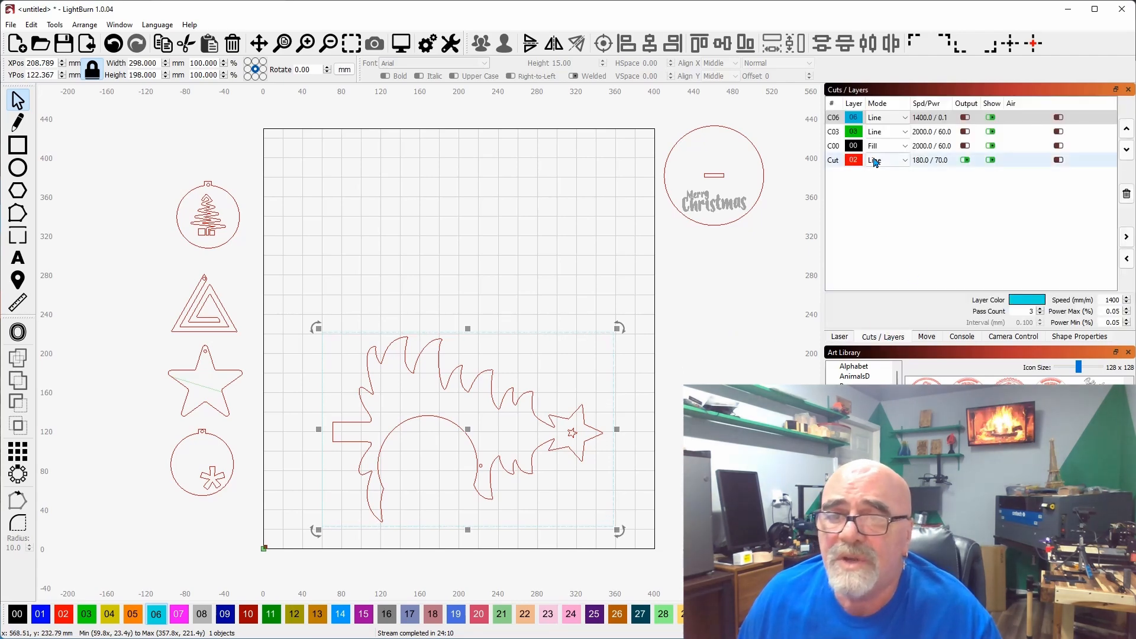
{"action": "left_click", "coordinate": [831, 118]}
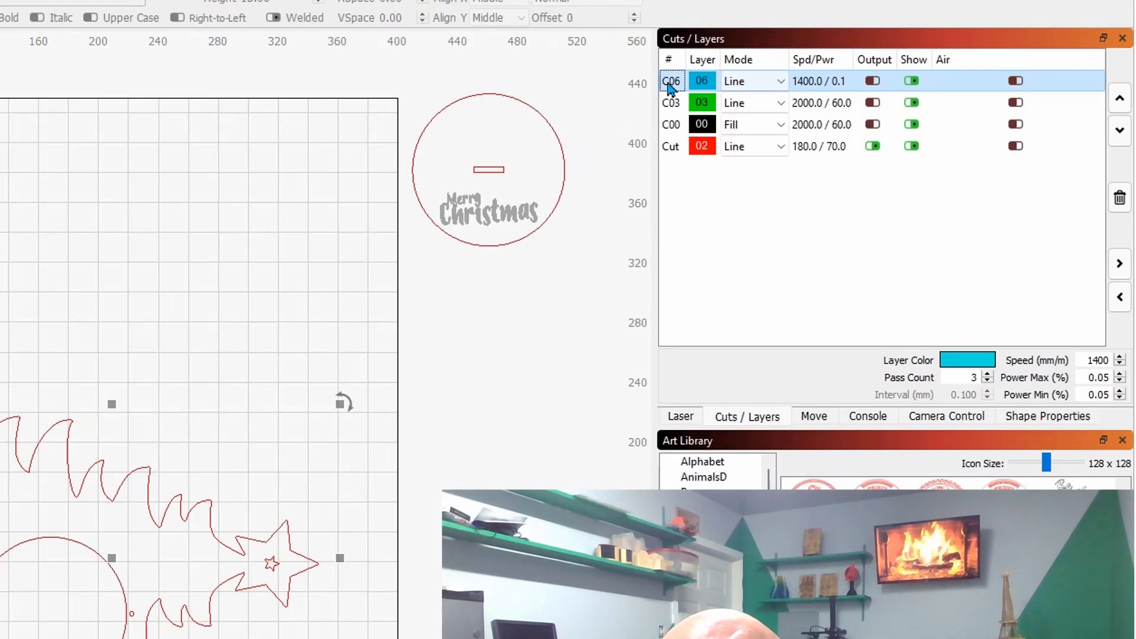
{"action": "double_click", "coordinate": [666, 85]}
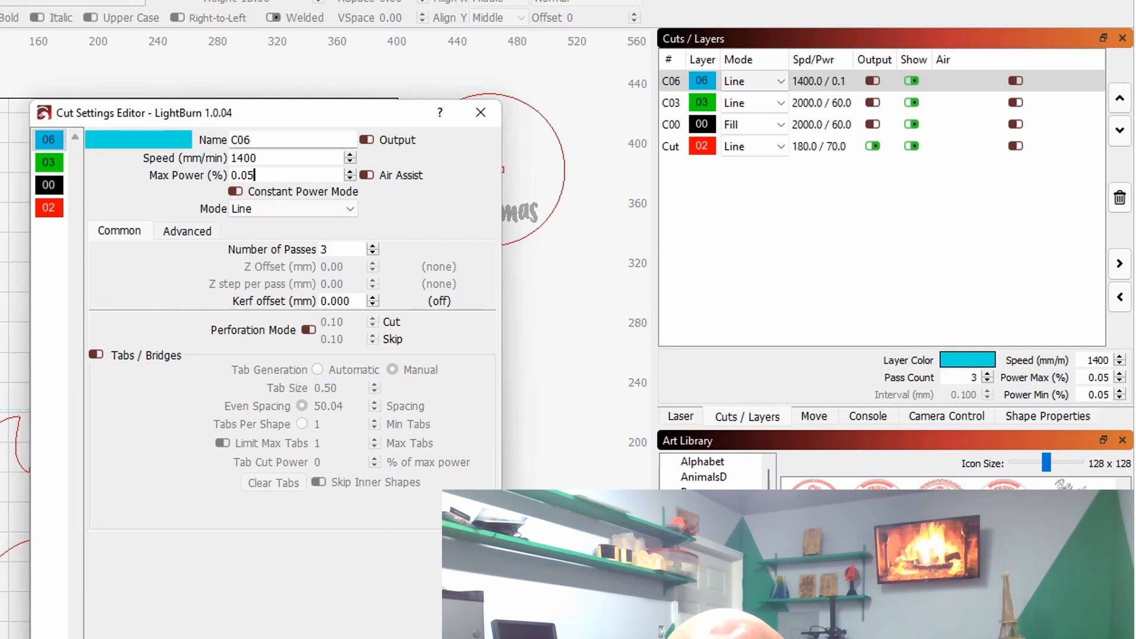
{"action": "left_click", "coordinate": [480, 112]}
Disable output for the Cut layer and enable output for layer C06.
{"action": "left_click", "coordinate": [872, 146]}
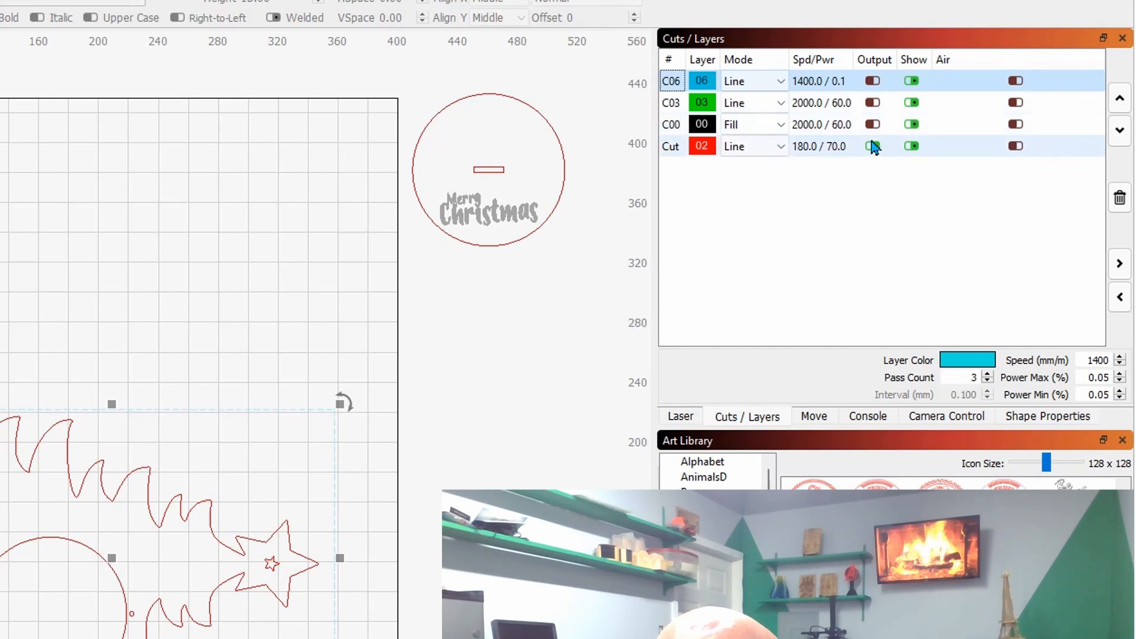
{"action": "left_click", "coordinate": [872, 80]}
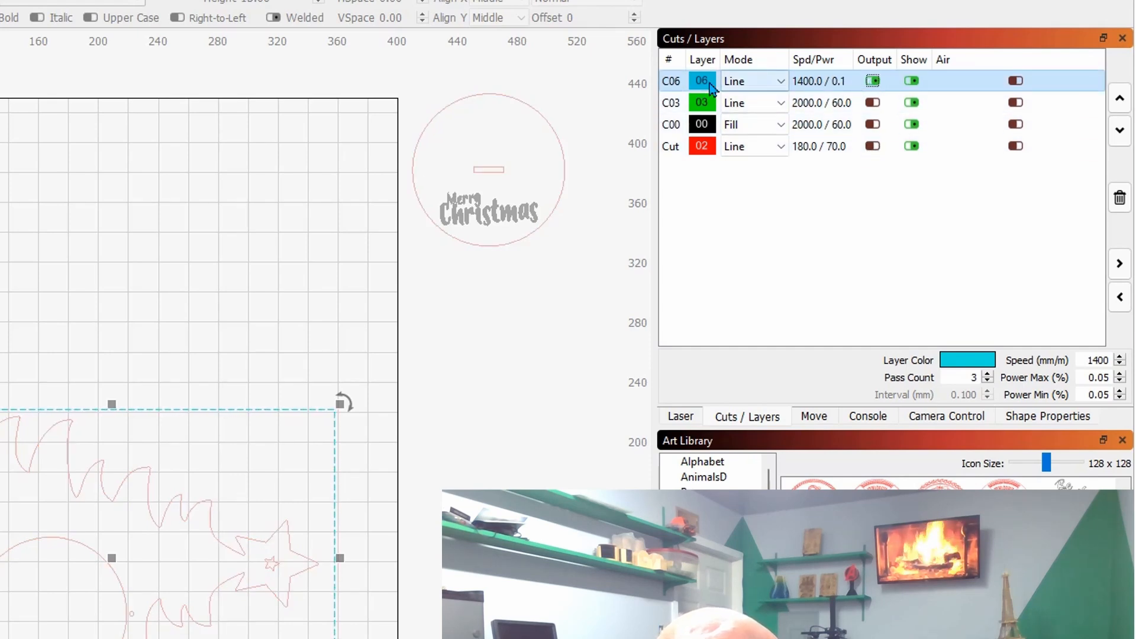
{"action": "left_click", "coordinate": [673, 82]}
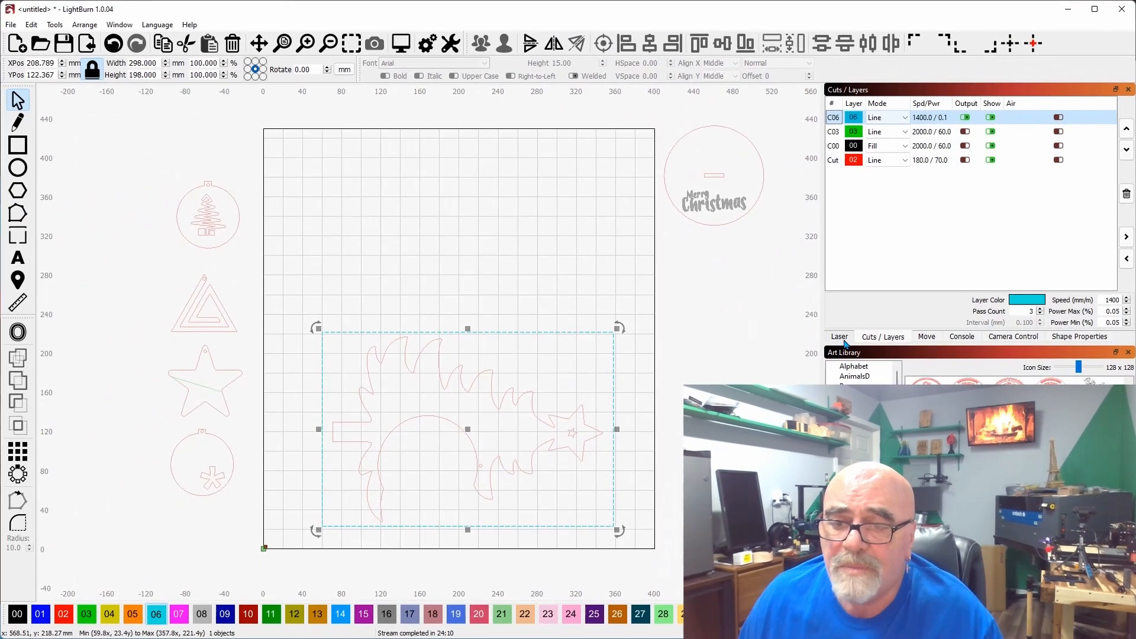
Deselect the framing rectangle and select the round Merry Christmas base outside the work area.
{"action": "left_click", "coordinate": [690, 410]}
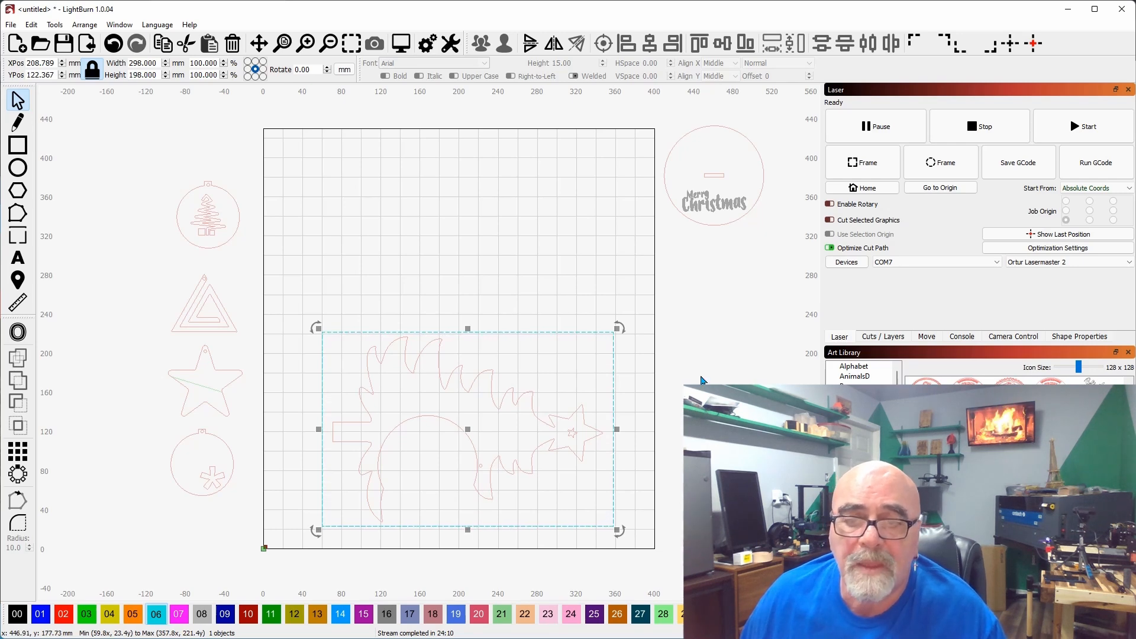
{"action": "left_click_drag", "start_coordinate": [700, 380], "coordinate": [617, 388]}
{"action": "left_click", "coordinate": [676, 402]}
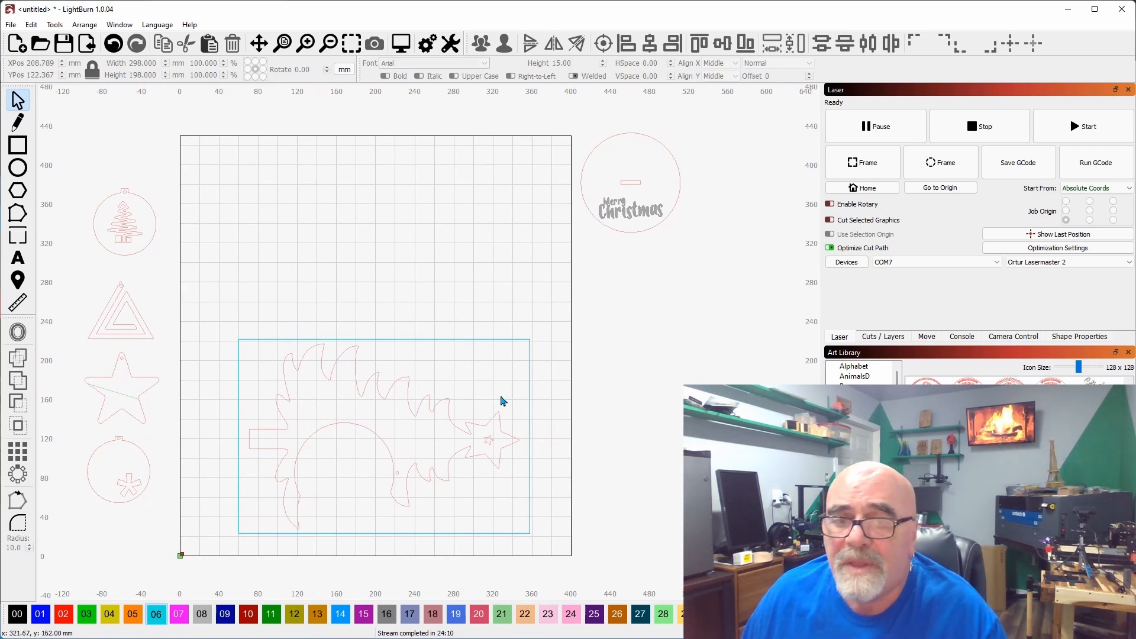
{"action": "left_click_drag", "start_coordinate": [670, 242], "coordinate": [574, 154]}
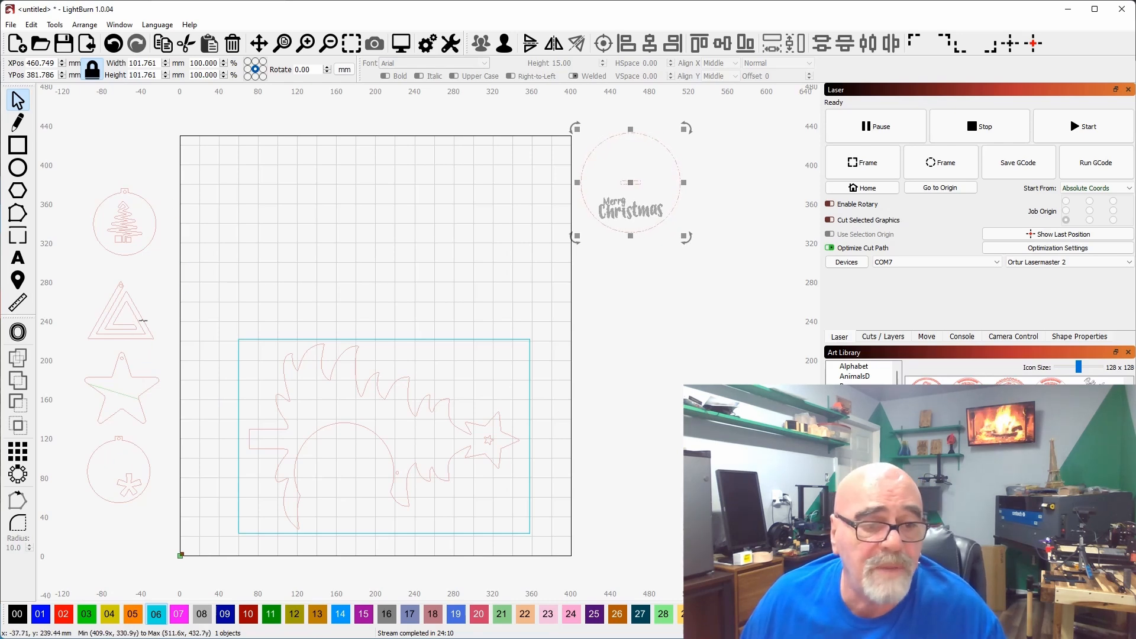
Recheck the speed, power and pass settings of layer C06 and accept them without changes.
{"action": "left_click", "coordinate": [670, 345]}
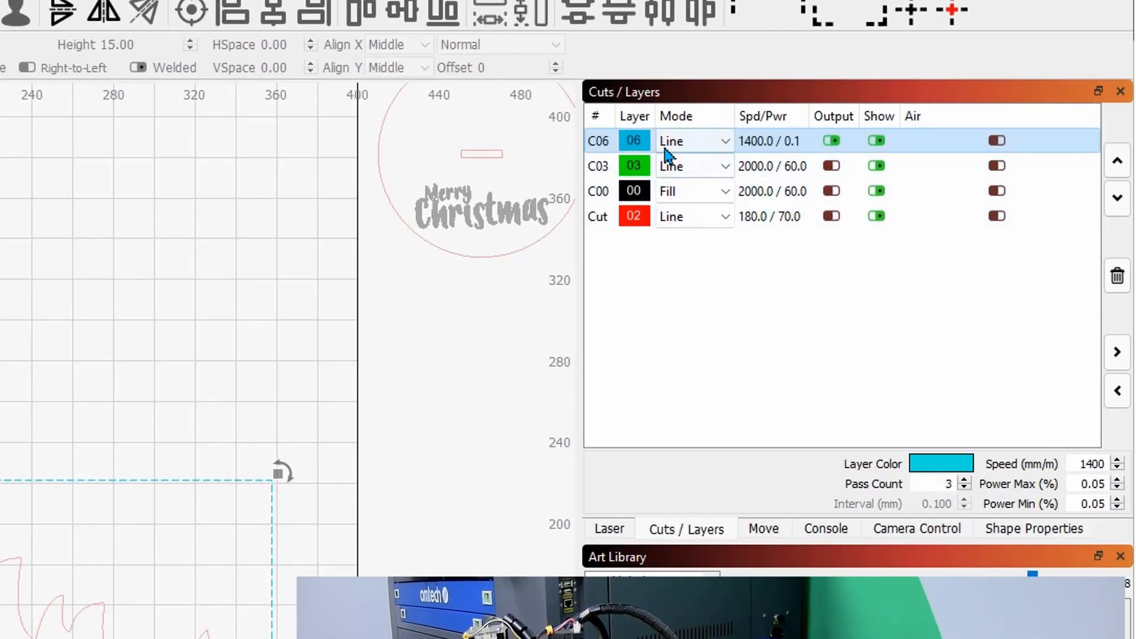
{"action": "left_click", "coordinate": [595, 145]}
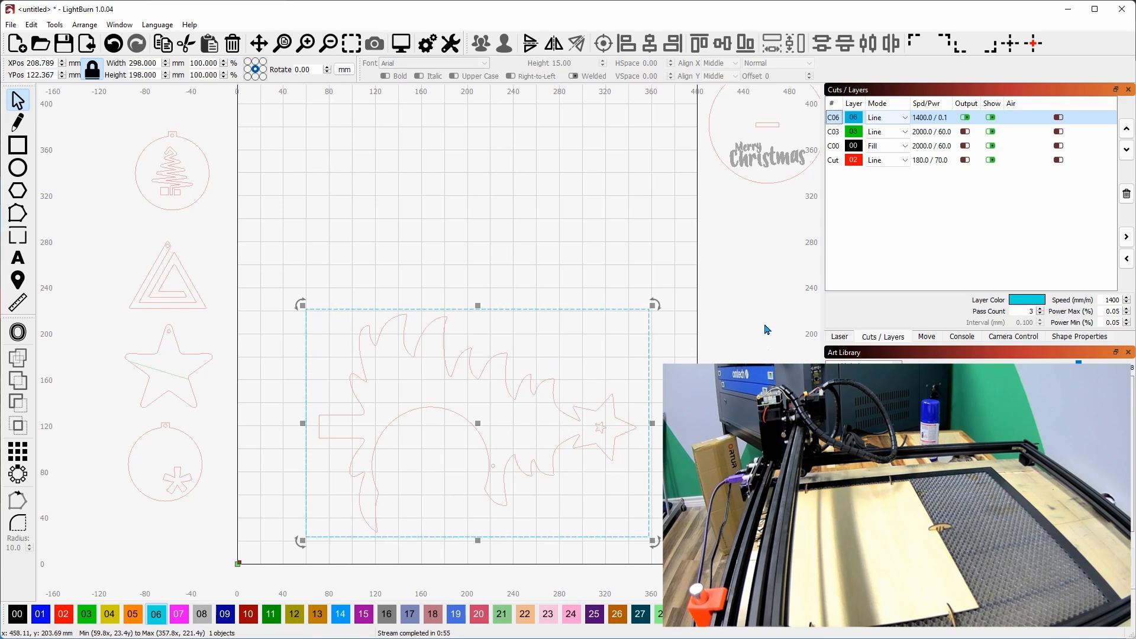
{"action": "left_click", "coordinate": [840, 337]}
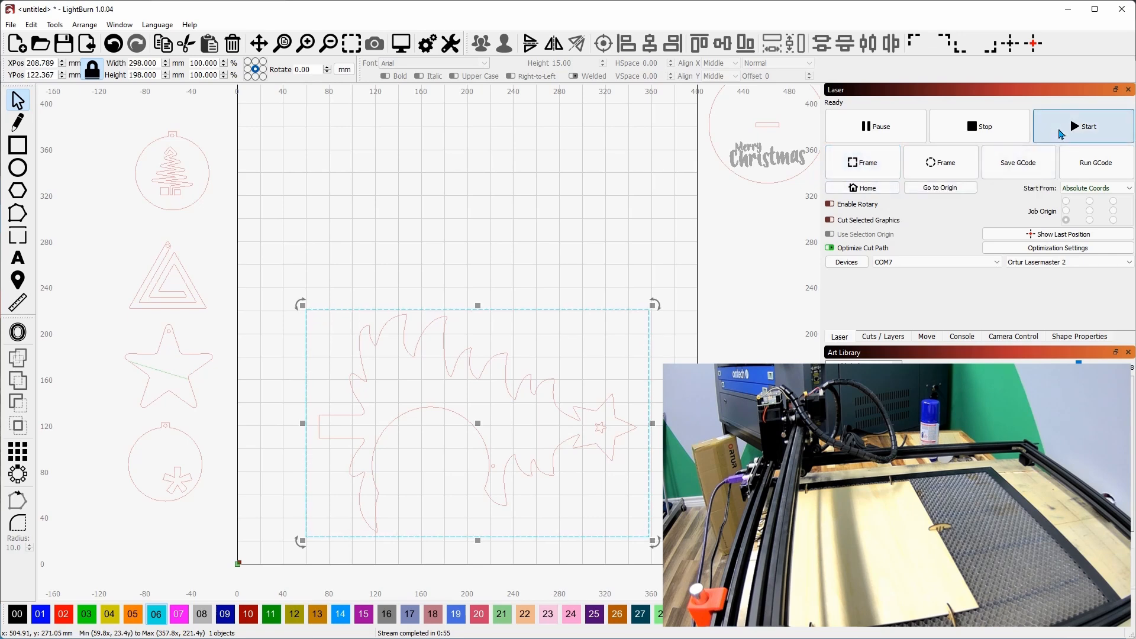
{"action": "left_click", "coordinate": [881, 337]}
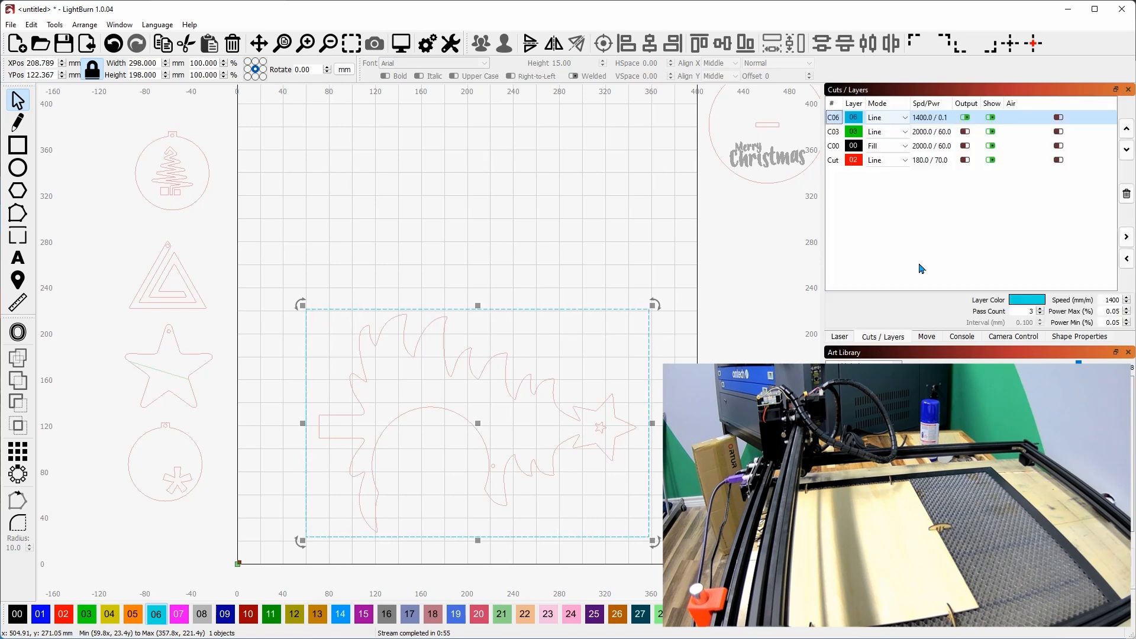
{"action": "double_click", "coordinate": [834, 122]}
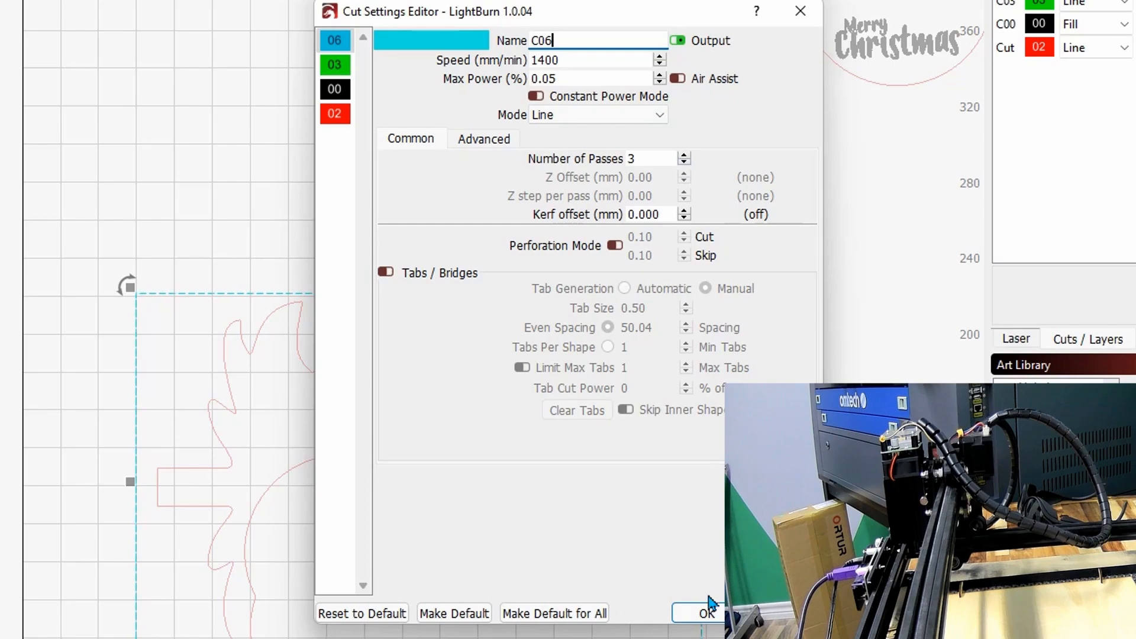
{"action": "left_click", "coordinate": [704, 614]}
Send the C06 framing rectangle job to the laser, then stop the job near its end.
{"action": "left_click", "coordinate": [1018, 340]}
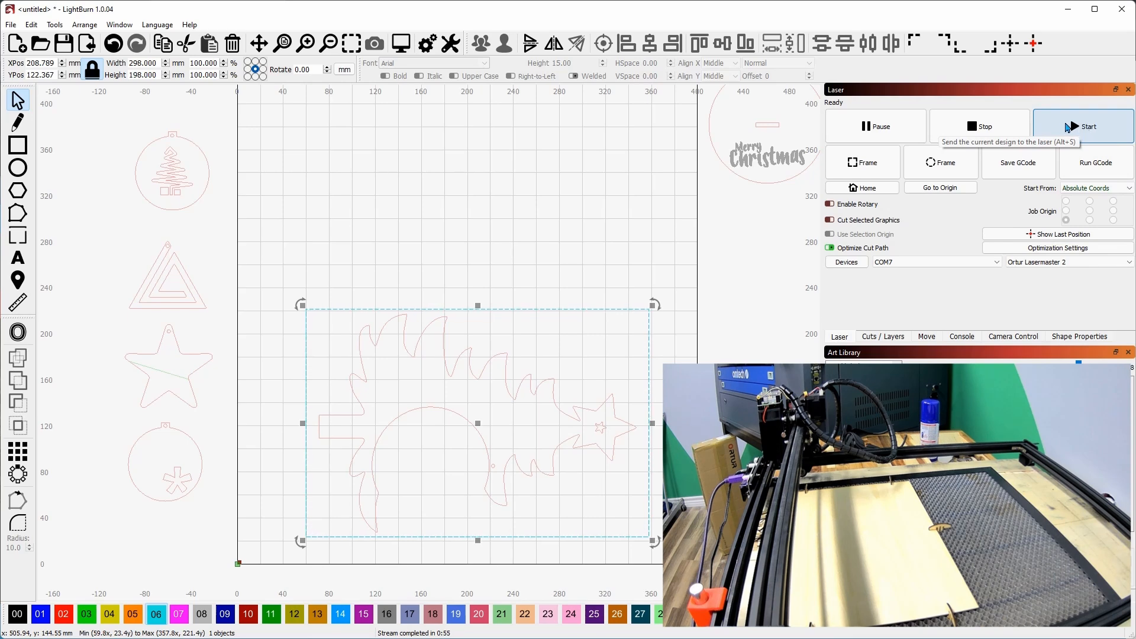
{"action": "left_click", "coordinate": [1067, 127]}
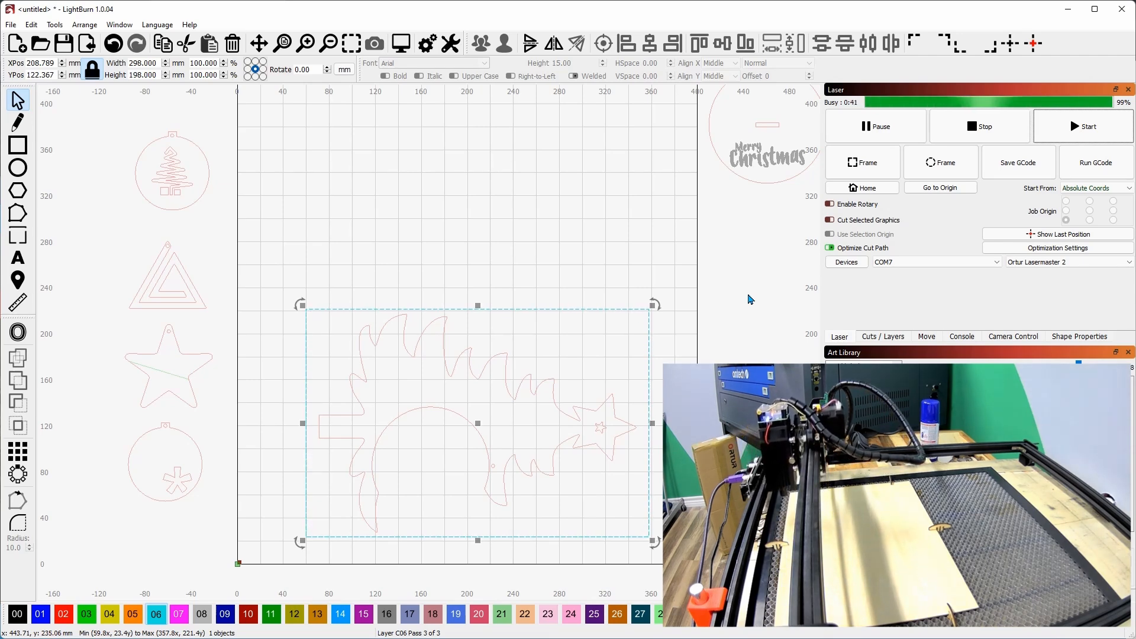
{"action": "left_click", "coordinate": [984, 127]}
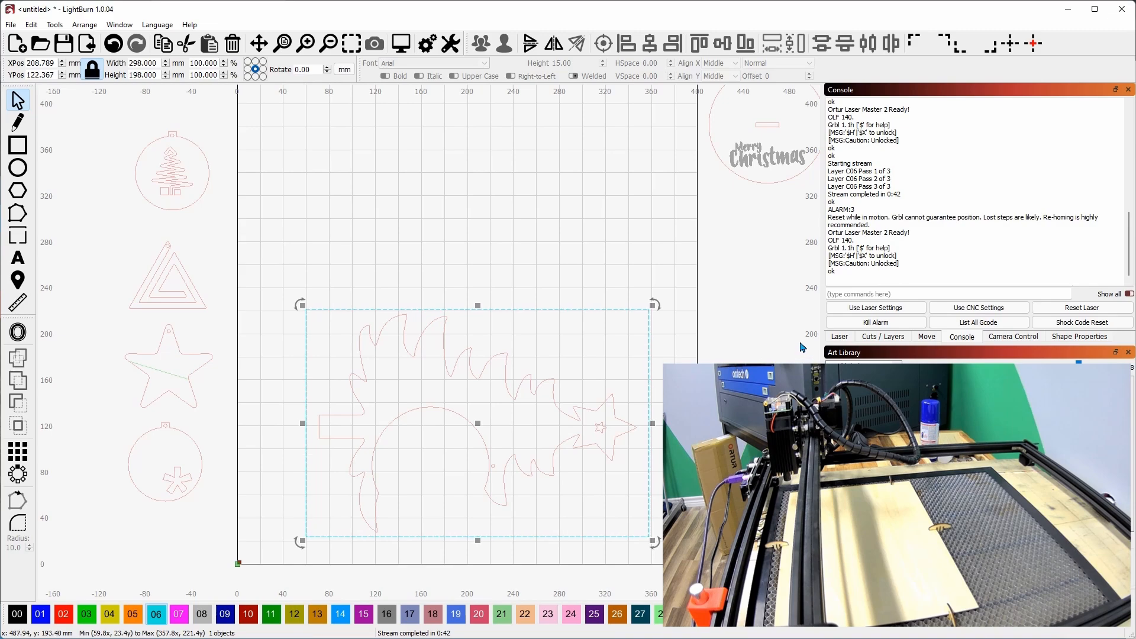
Disable output for layer C06 and enable output for the Cut layer.
{"action": "left_click", "coordinate": [840, 337]}
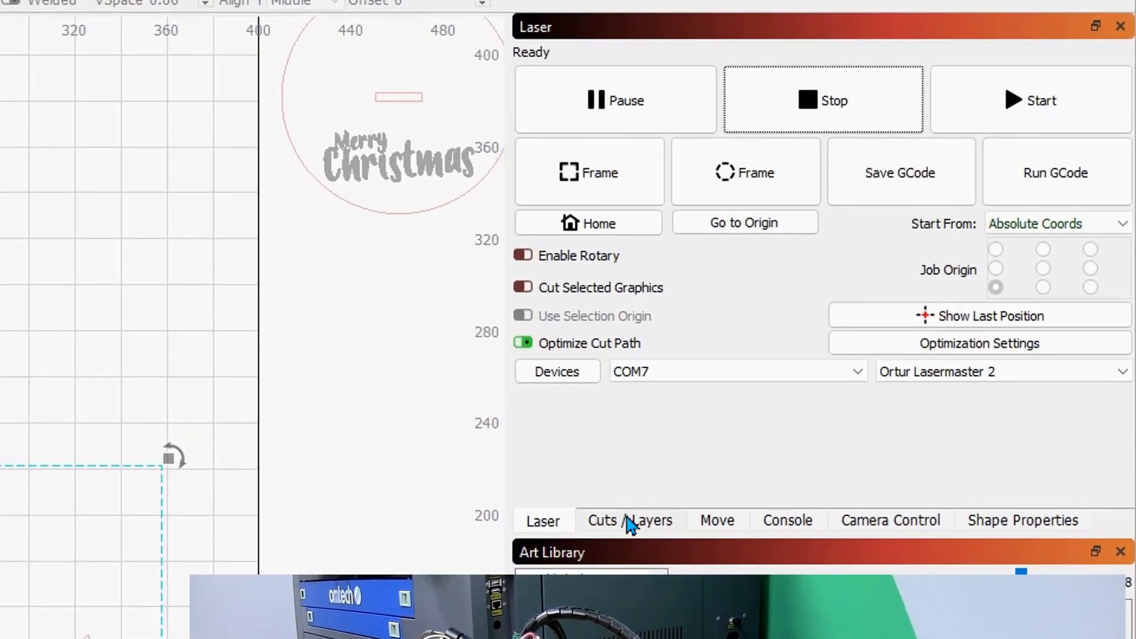
{"action": "left_click", "coordinate": [631, 524]}
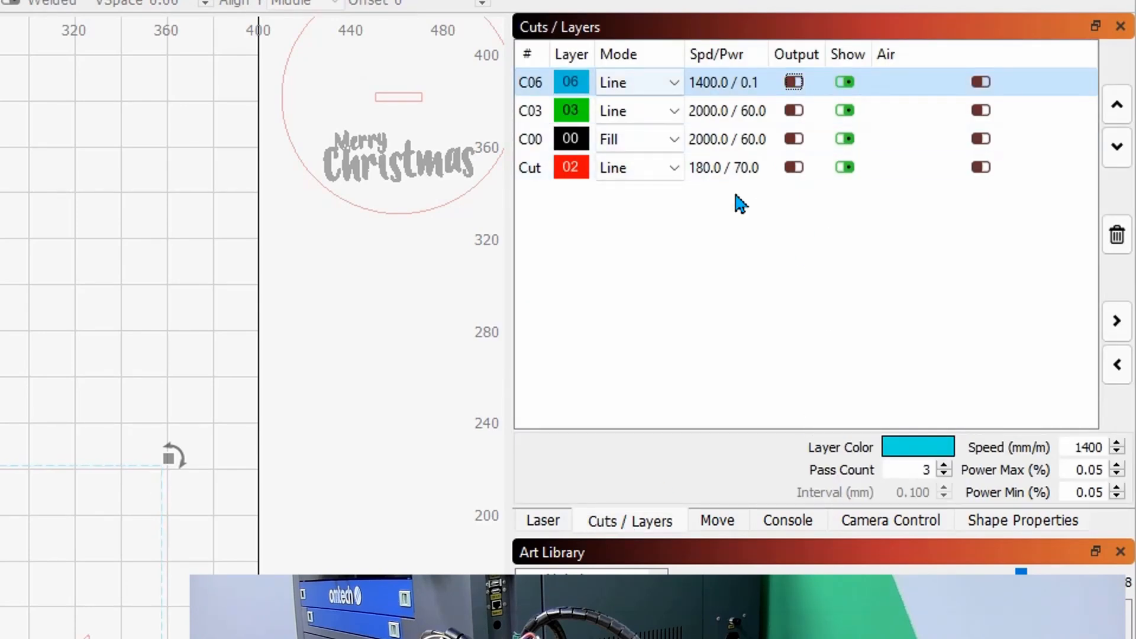
{"action": "left_click", "coordinate": [794, 168]}
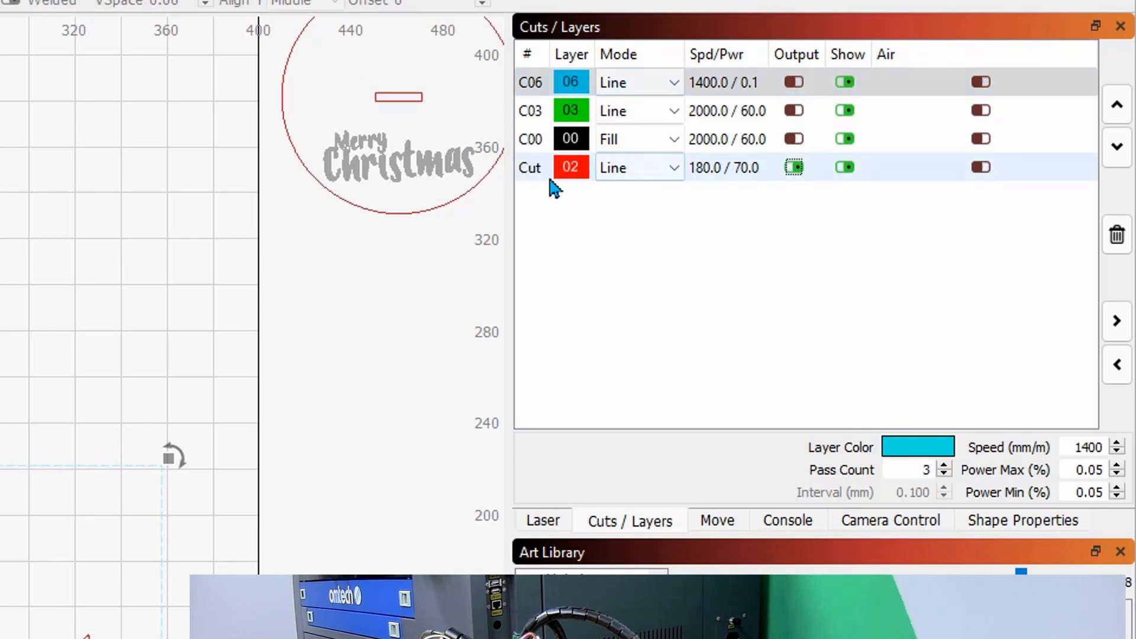
Turn off Tabs / Bridges in the Cut layer's settings.
{"action": "left_click", "coordinate": [546, 173]}
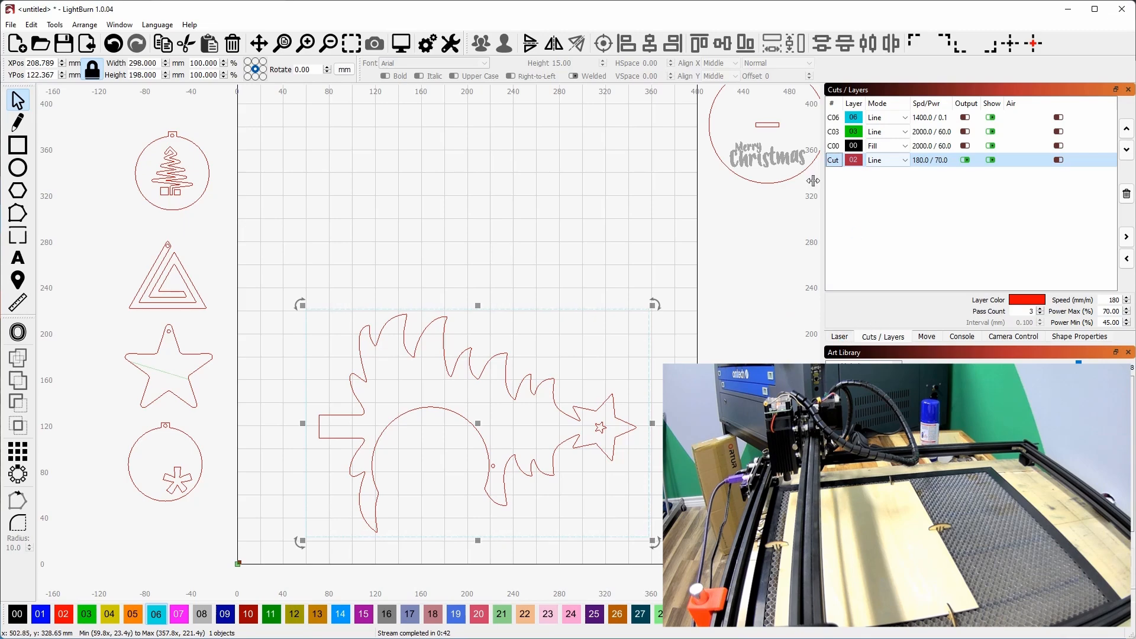
{"action": "double_click", "coordinate": [833, 163]}
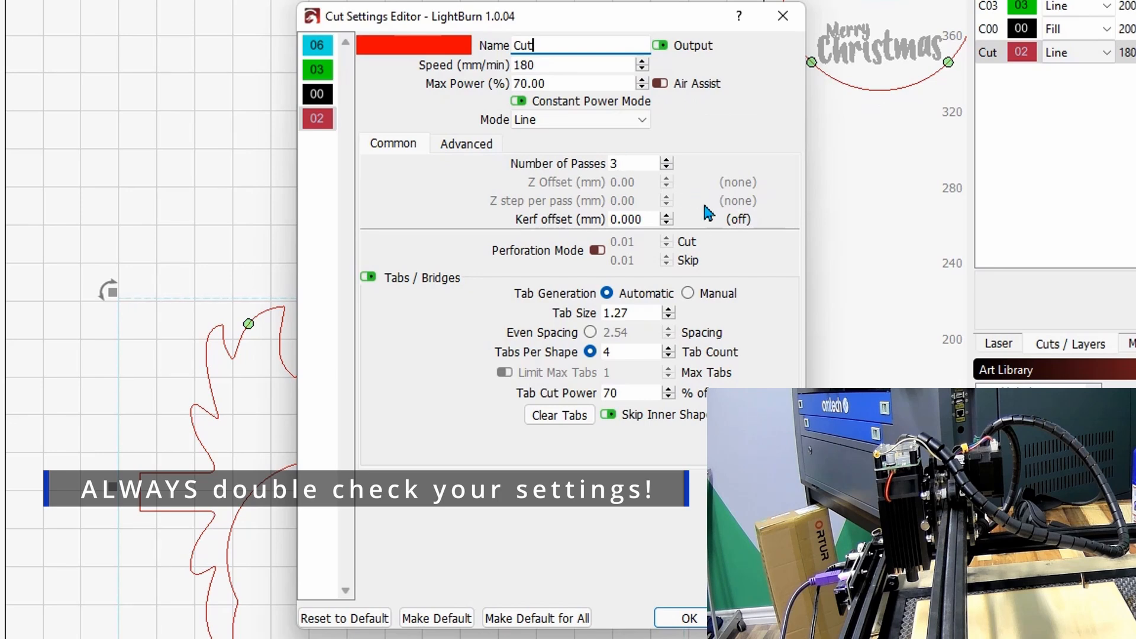
{"action": "left_click", "coordinate": [368, 278]}
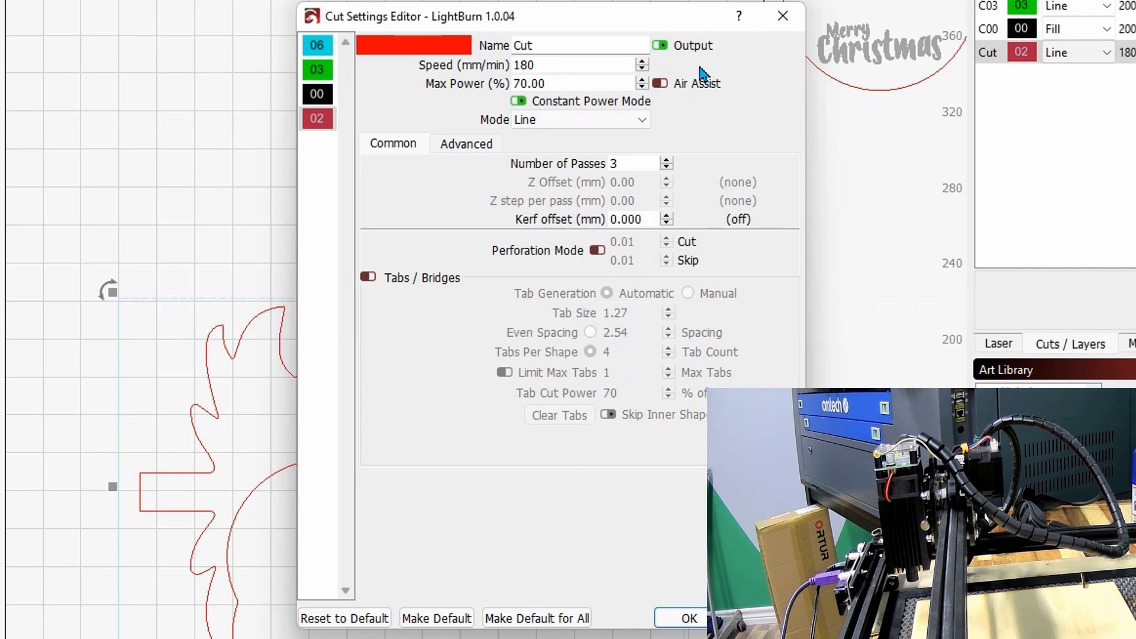
{"action": "left_click", "coordinate": [679, 619]}
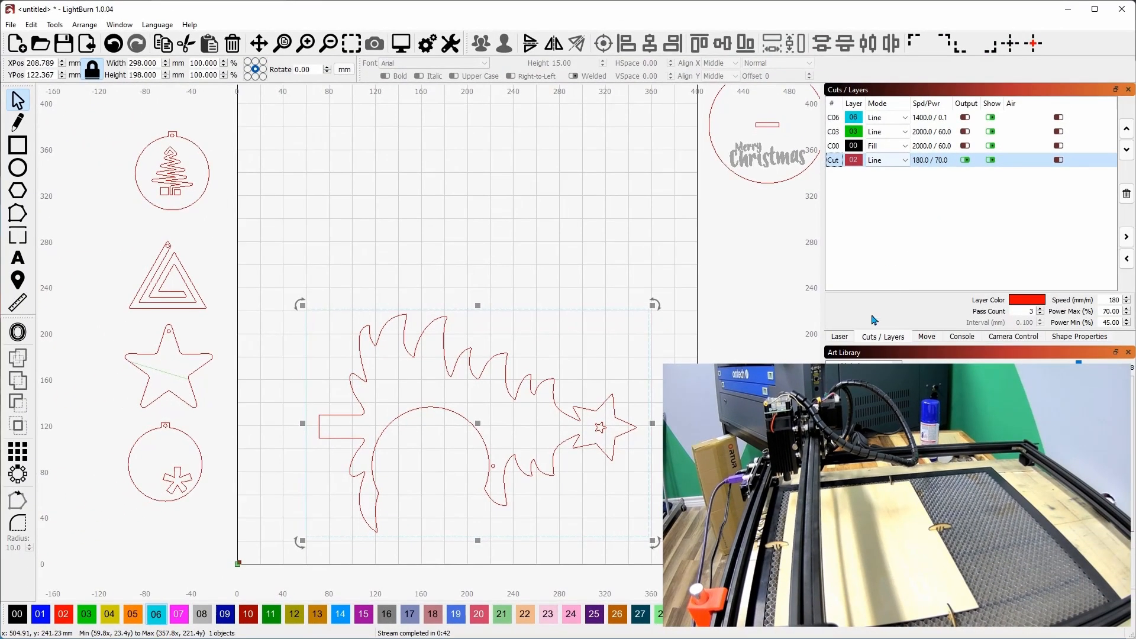
Start the laser job that cuts out the tree design.
{"action": "left_click", "coordinate": [840, 338]}
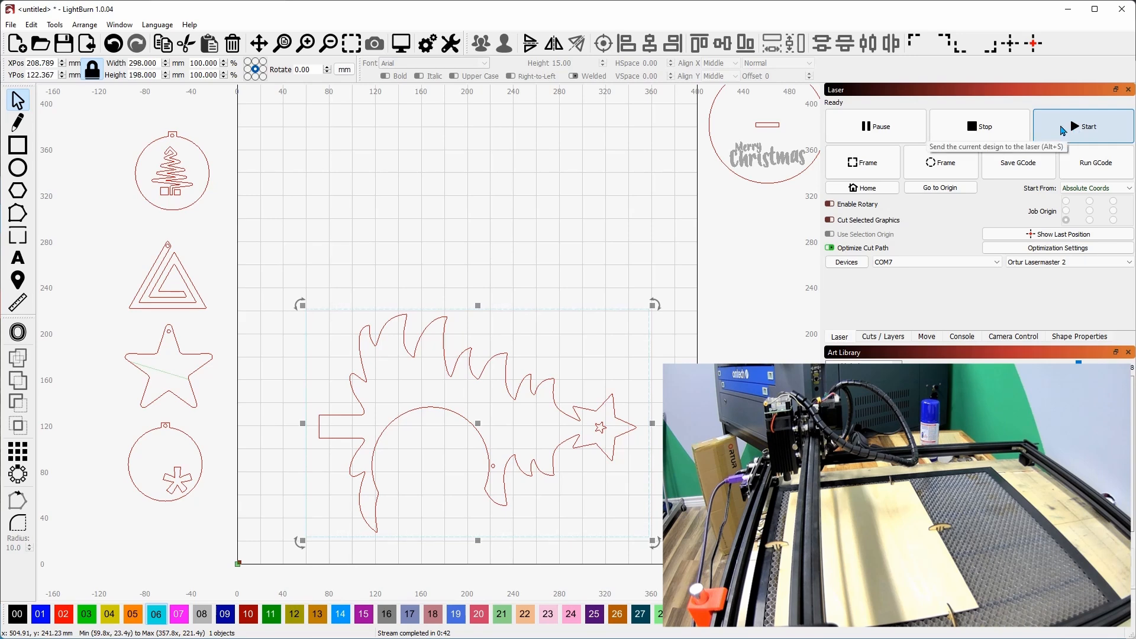
{"action": "left_click", "coordinate": [1063, 130]}
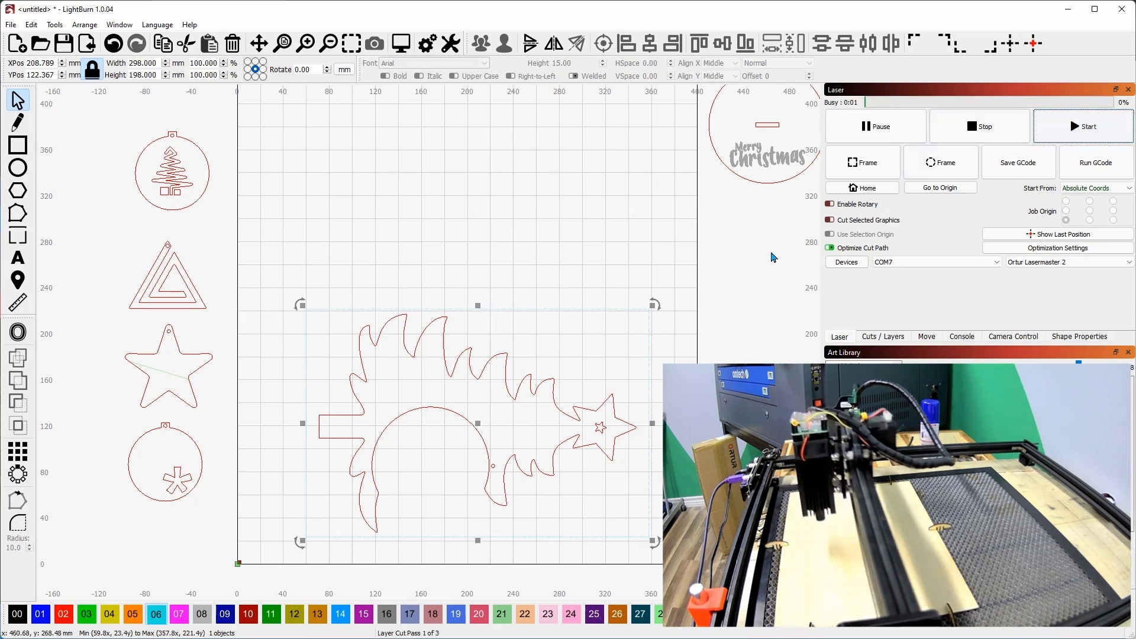
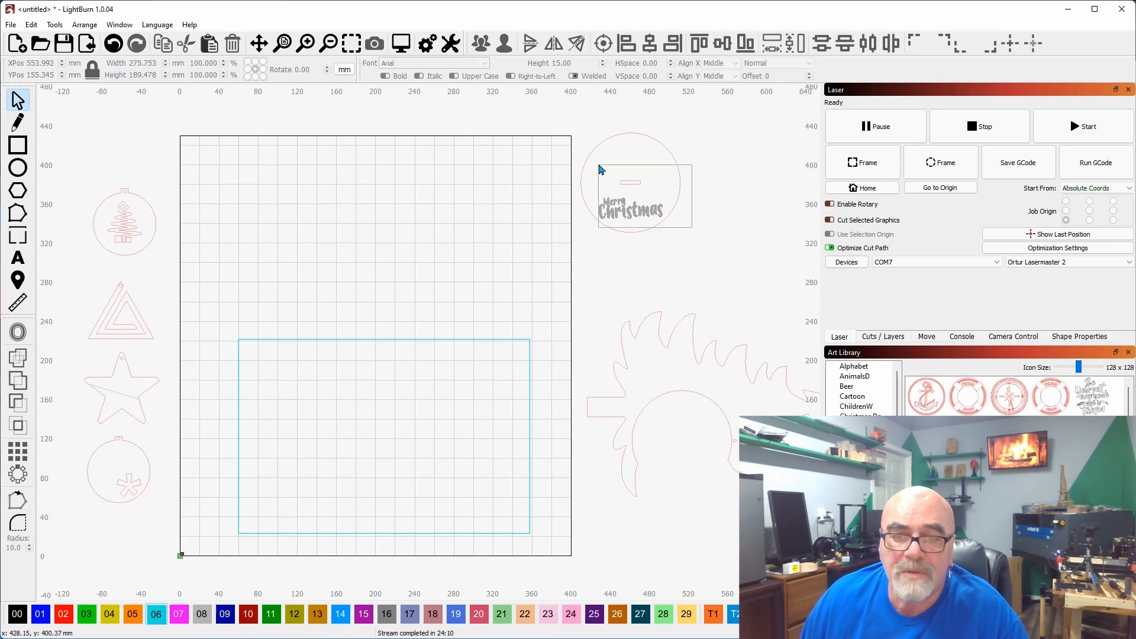
Move the Merry Christmas disc into the framing rectangle's upper-left area and place a duplicate 110 mm to its right.
{"action": "left_click", "coordinate": [601, 172]}
{"action": "left_click_drag", "start_coordinate": [628, 184], "coordinate": [301, 406]}
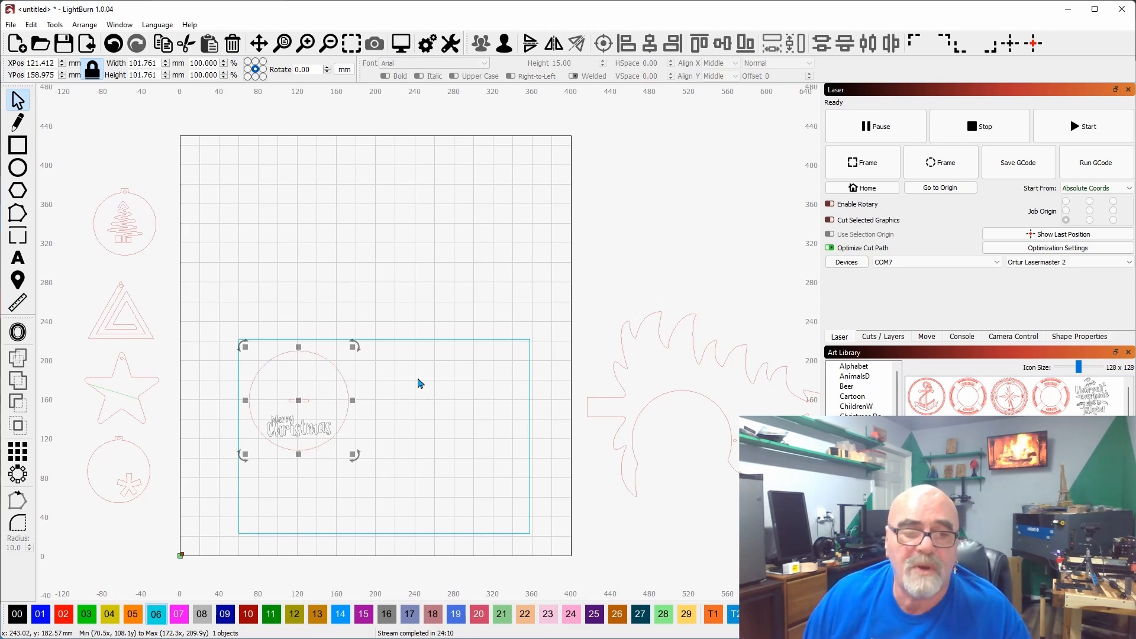
{"action": "key", "text": "Right"}
{"action": "key", "text": "Right"}
{"action": "key", "text": "Right"}
{"action": "key", "text": "Right"}
{"action": "key", "text": "Right"}
{"action": "key", "text": "Right"}
{"action": "key", "text": "Right"}
{"action": "key", "text": "Right"}
{"action": "key", "text": "Right"}
{"action": "key", "text": "Right"}
{"action": "key", "text": "Right"}
{"action": "key", "text": "Right"}
{"action": "key", "text": "Right"}
{"action": "key", "text": "Right"}
{"action": "key", "text": "Right"}
{"action": "key", "text": "Right"}
{"action": "key", "text": "Right"}
{"action": "key", "text": "Right"}
{"action": "key", "text": "Right"}
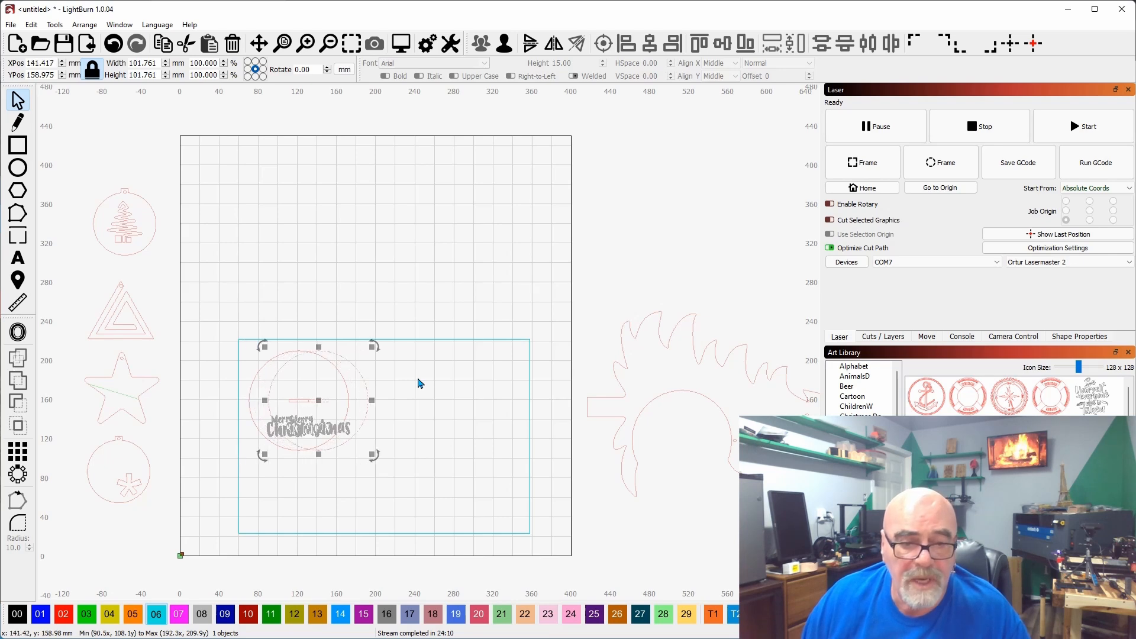
{"action": "key", "text": "Right"}
{"action": "key", "text": "Right"}
{"action": "key", "text": "Right"}
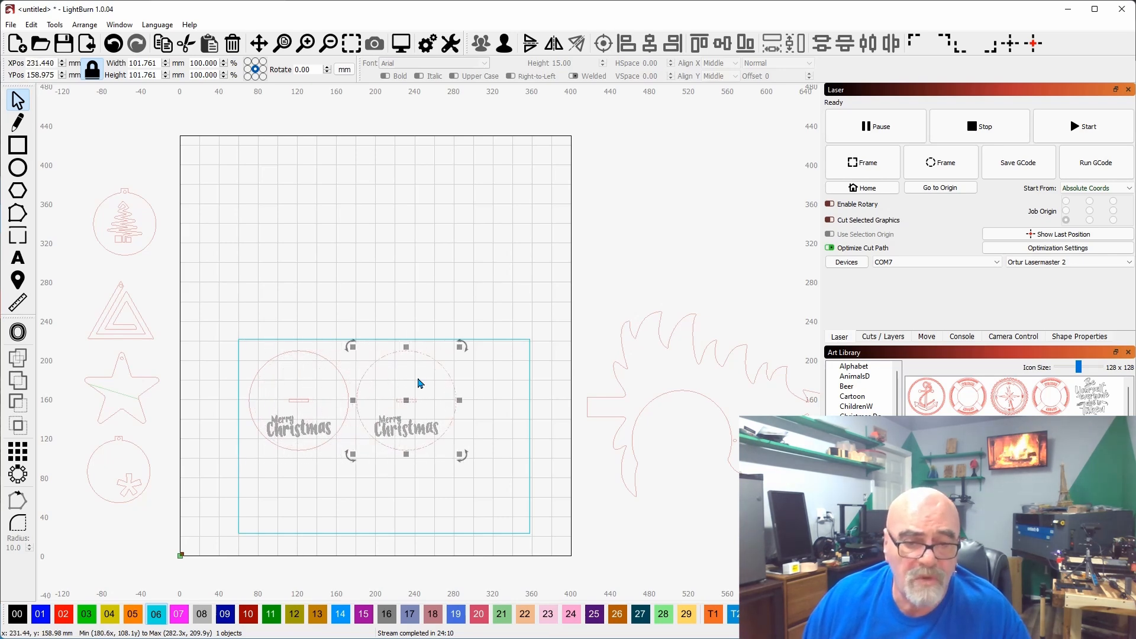
{"action": "left_click", "coordinate": [494, 429]}
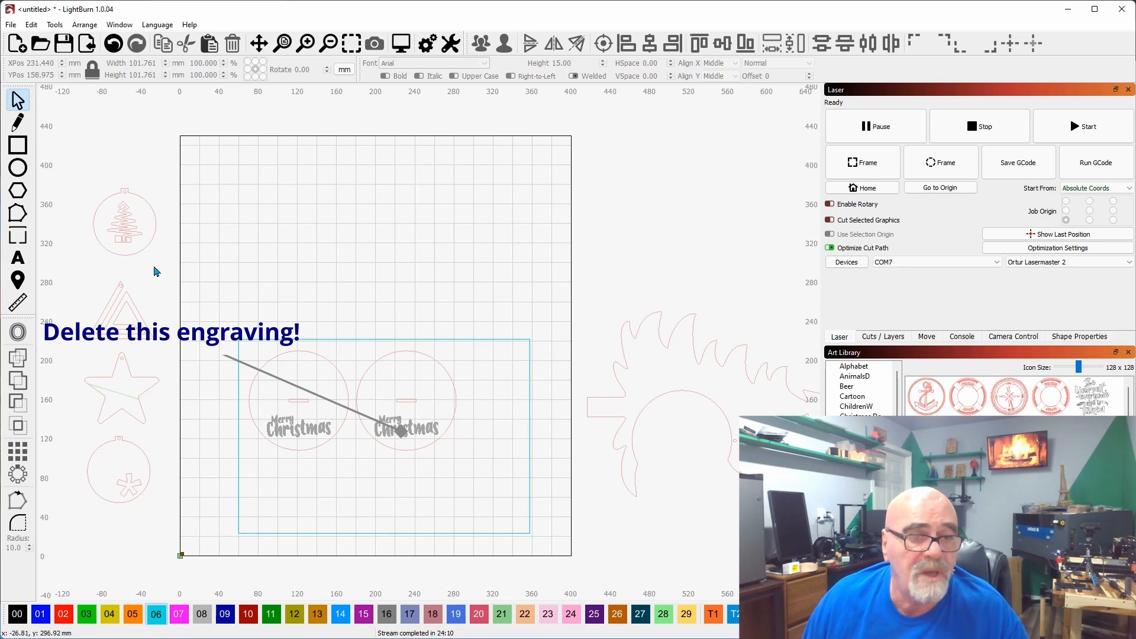
Move the round Christmas tree ornament into the lower-left corner of the framing rectangle, below the first Merry Christmas disc.
{"action": "left_click", "coordinate": [121, 232]}
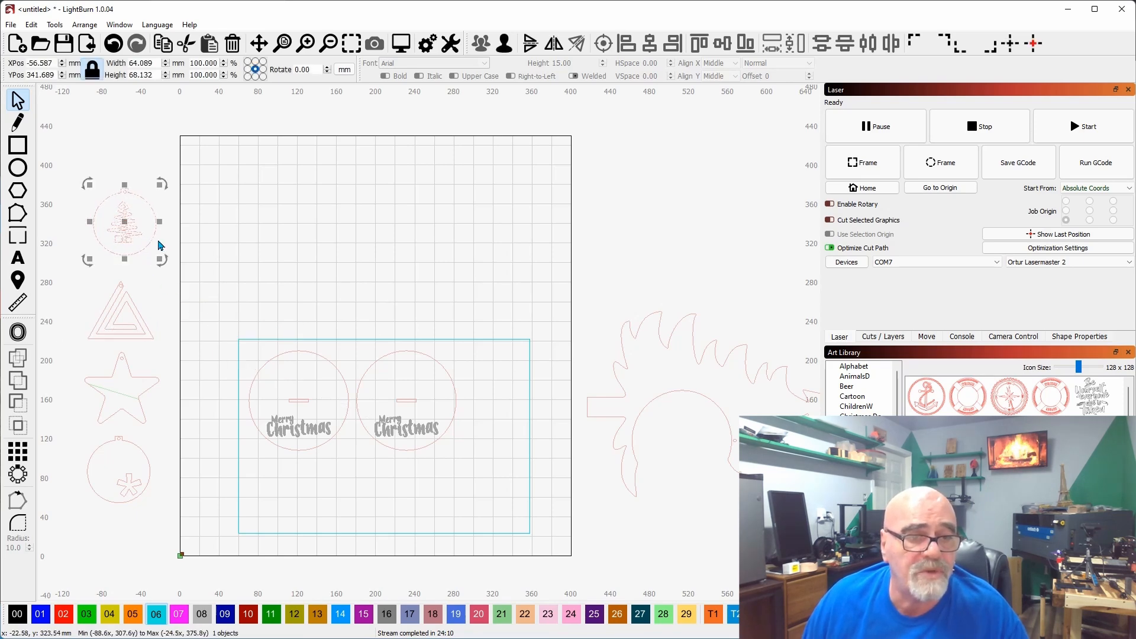
{"action": "left_click", "coordinate": [200, 242]}
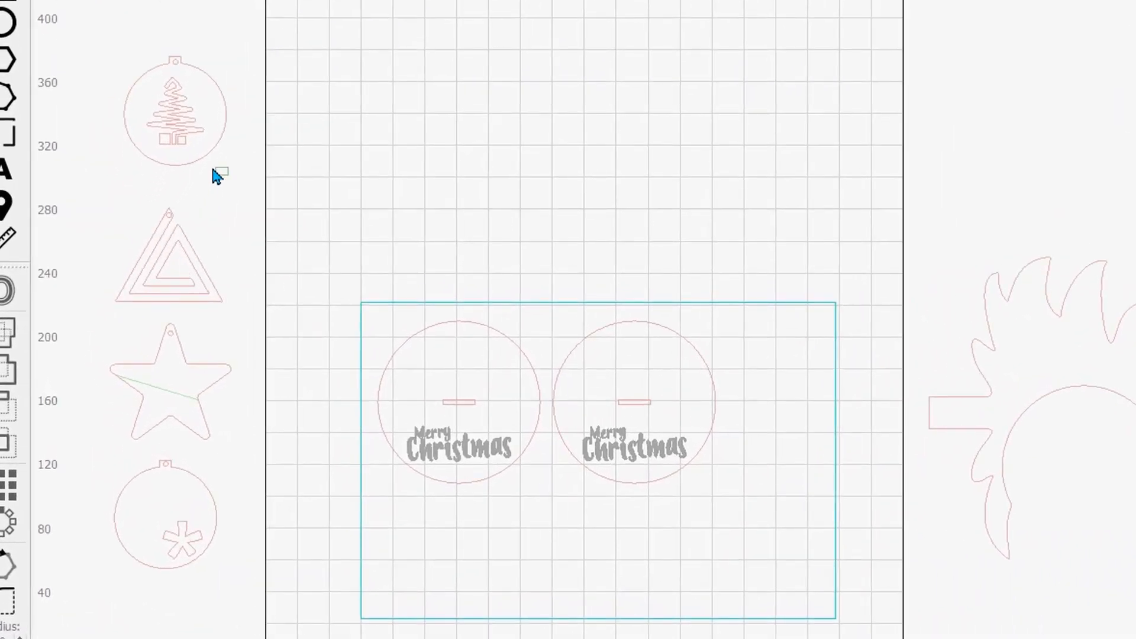
{"action": "left_click_drag", "start_coordinate": [161, 135], "coordinate": [160, 135]}
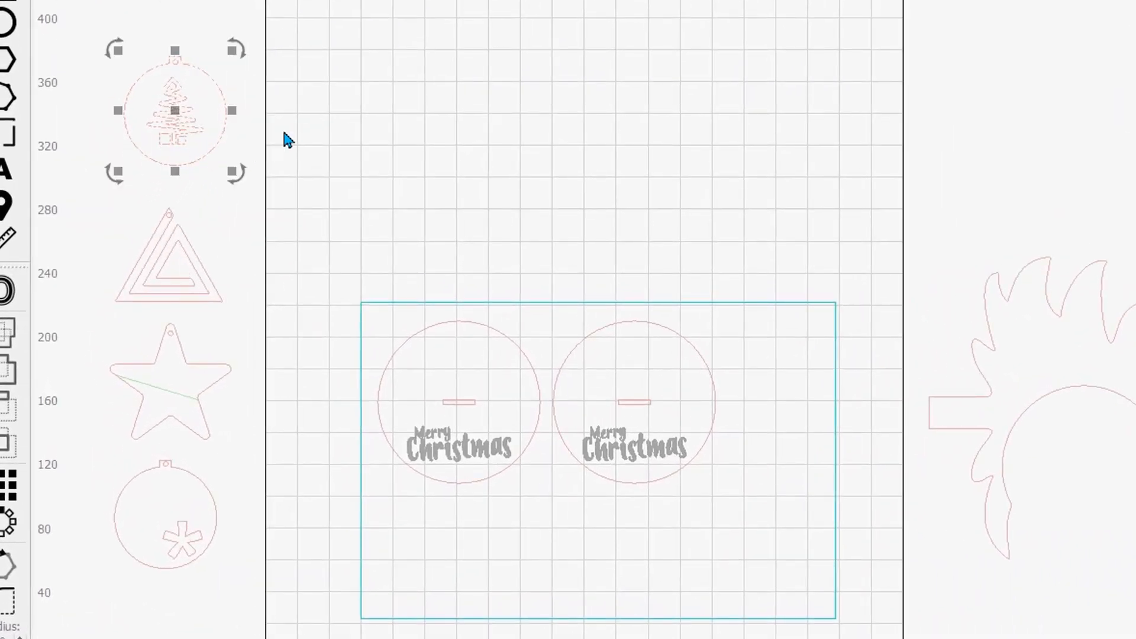
{"action": "left_click", "coordinate": [284, 140]}
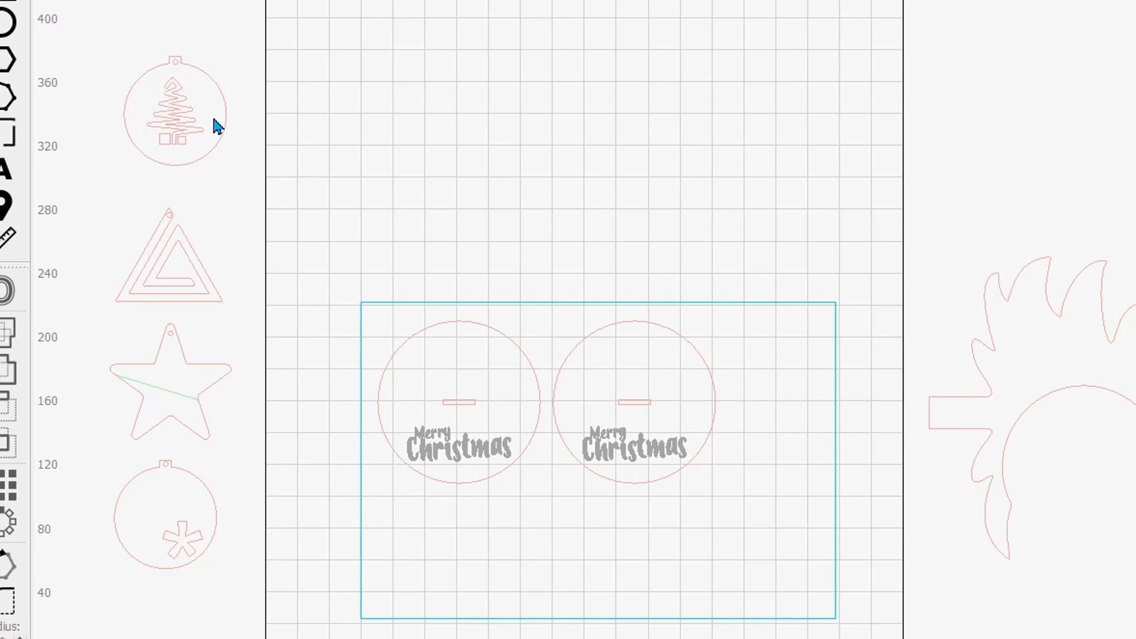
{"action": "left_click_drag", "start_coordinate": [249, 128], "coordinate": [188, 110]}
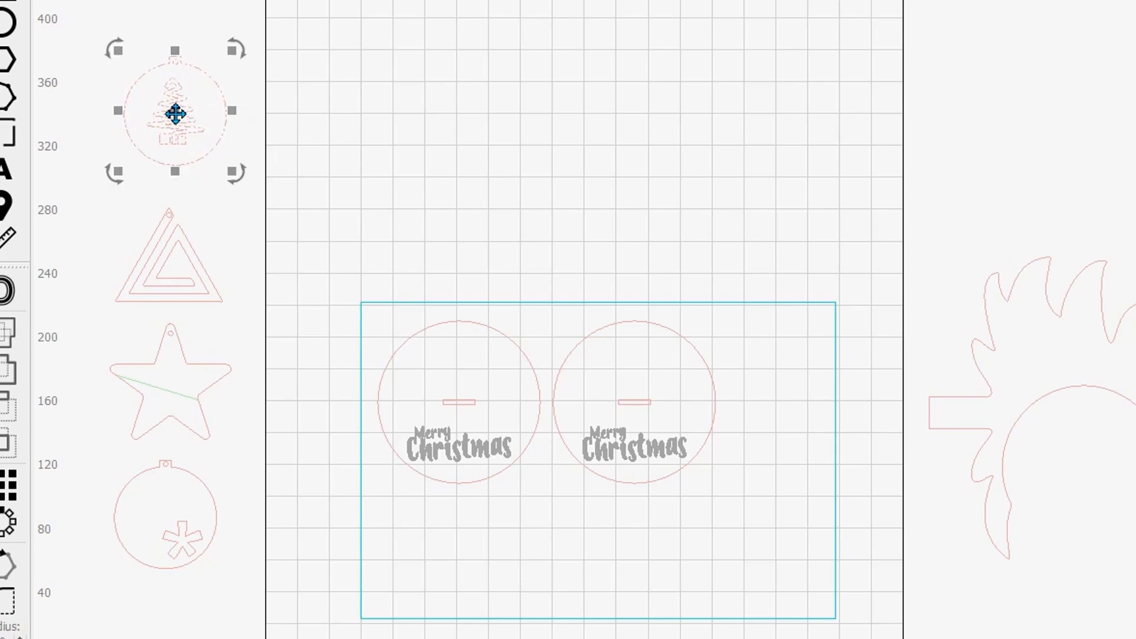
{"action": "left_click_drag", "start_coordinate": [175, 114], "coordinate": [481, 353]}
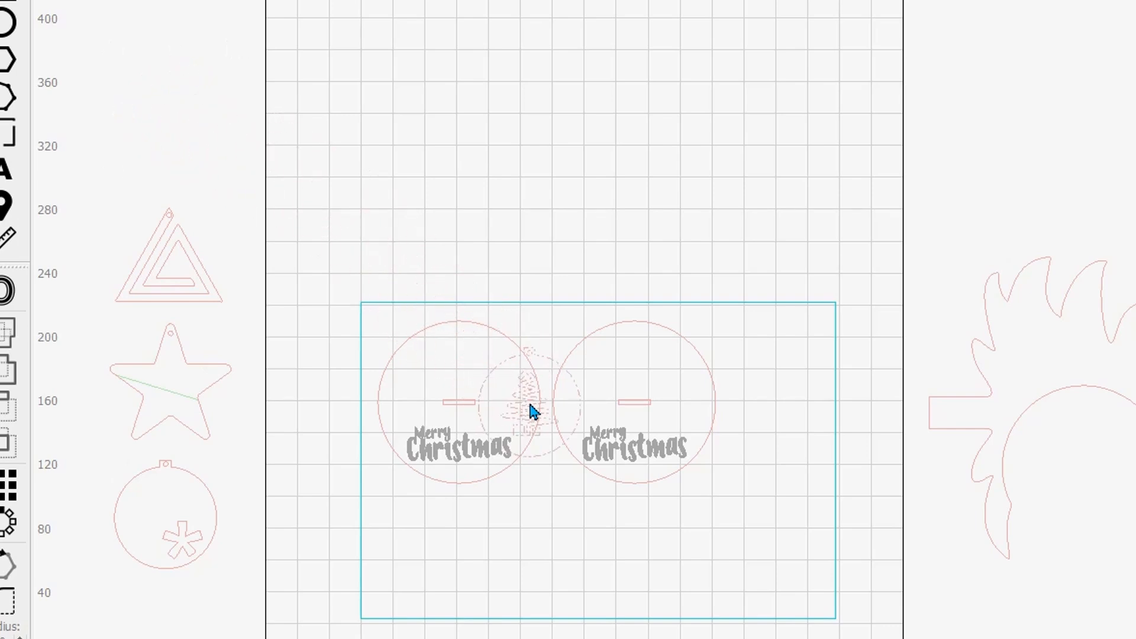
{"action": "left_click_drag", "start_coordinate": [557, 543], "coordinate": [435, 549]}
{"action": "left_click", "coordinate": [579, 545]}
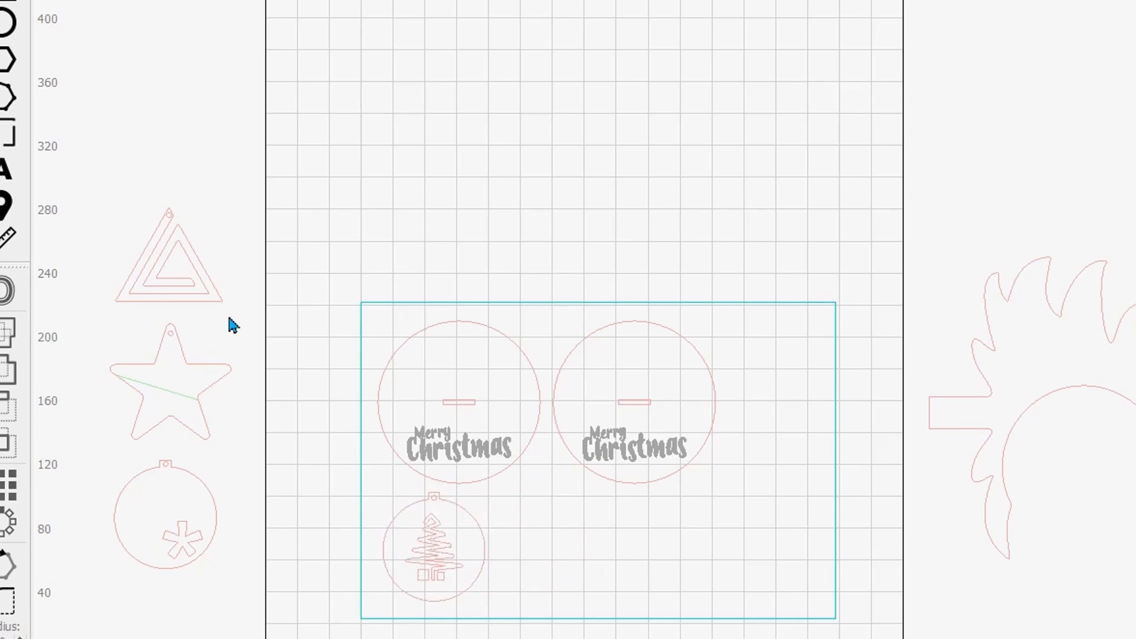
Place the triangle ornament and then the star in a row to the right of the tree ornament inside the framing rectangle.
{"action": "left_click_drag", "start_coordinate": [217, 305], "coordinate": [545, 540]}
{"action": "left_click", "coordinate": [233, 439]}
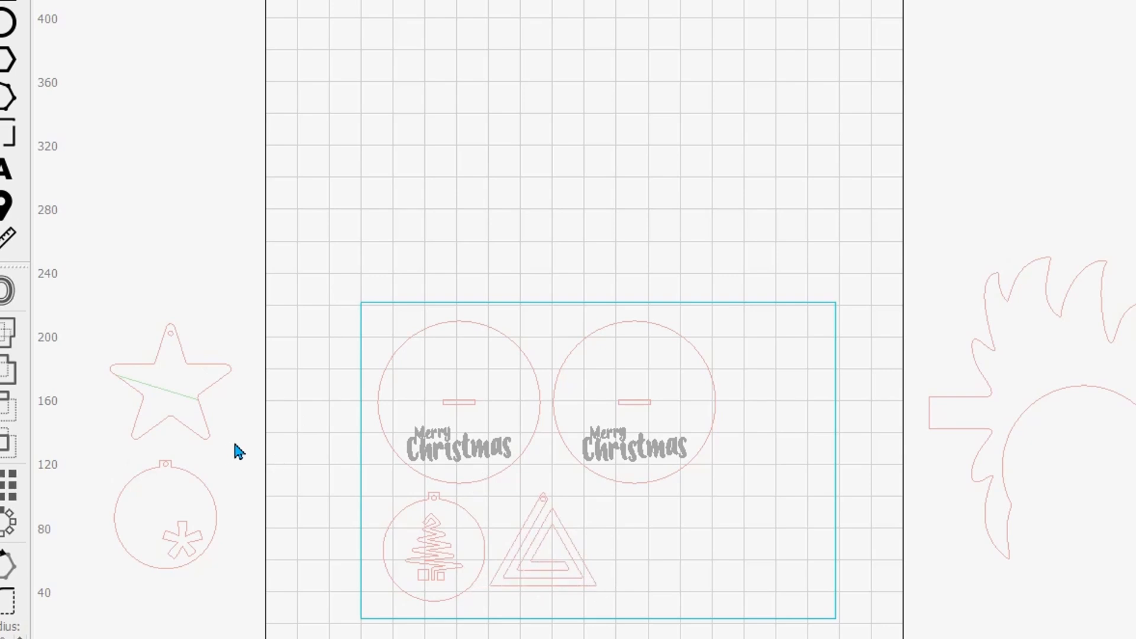
{"action": "left_click", "coordinate": [213, 384]}
{"action": "left_click_drag", "start_coordinate": [169, 379], "coordinate": [664, 542]}
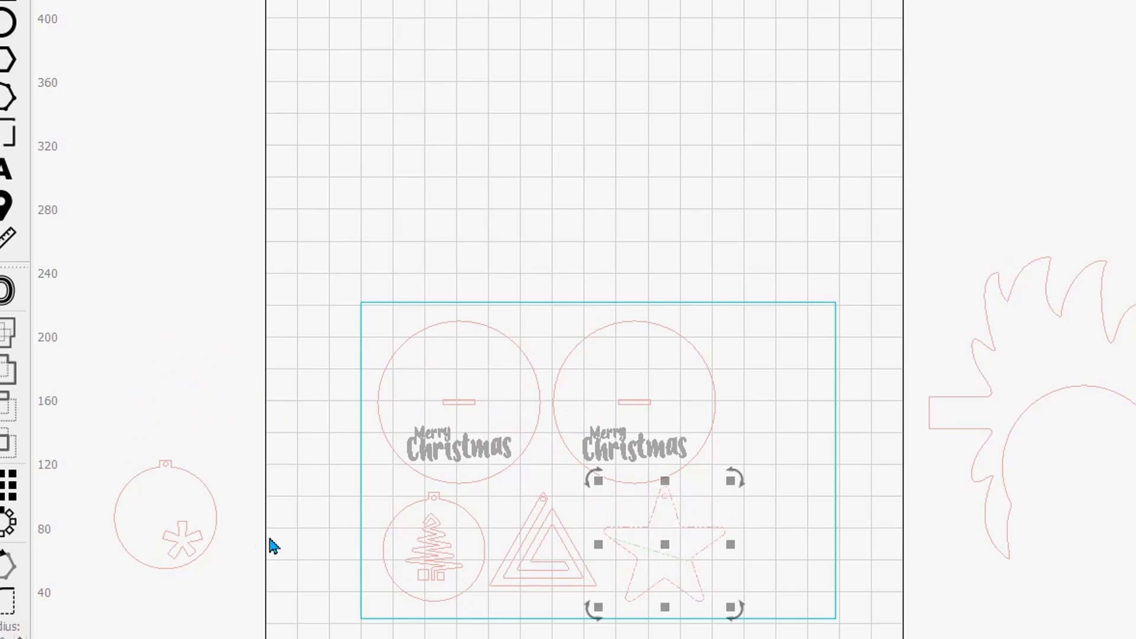
Move the round ornament with the asterisk cutout into the free space near the framing rectangle's right edge, above the star.
{"action": "left_click", "coordinate": [165, 550]}
{"action": "left_click_drag", "start_coordinate": [167, 520], "coordinate": [760, 473]}
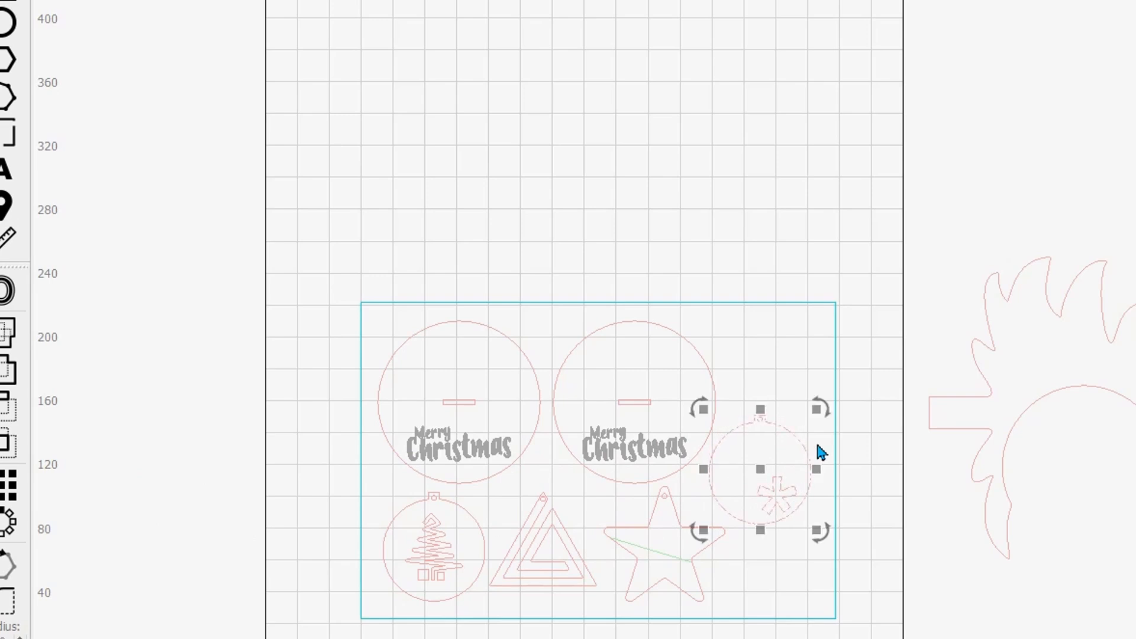
{"action": "left_click", "coordinate": [677, 160]}
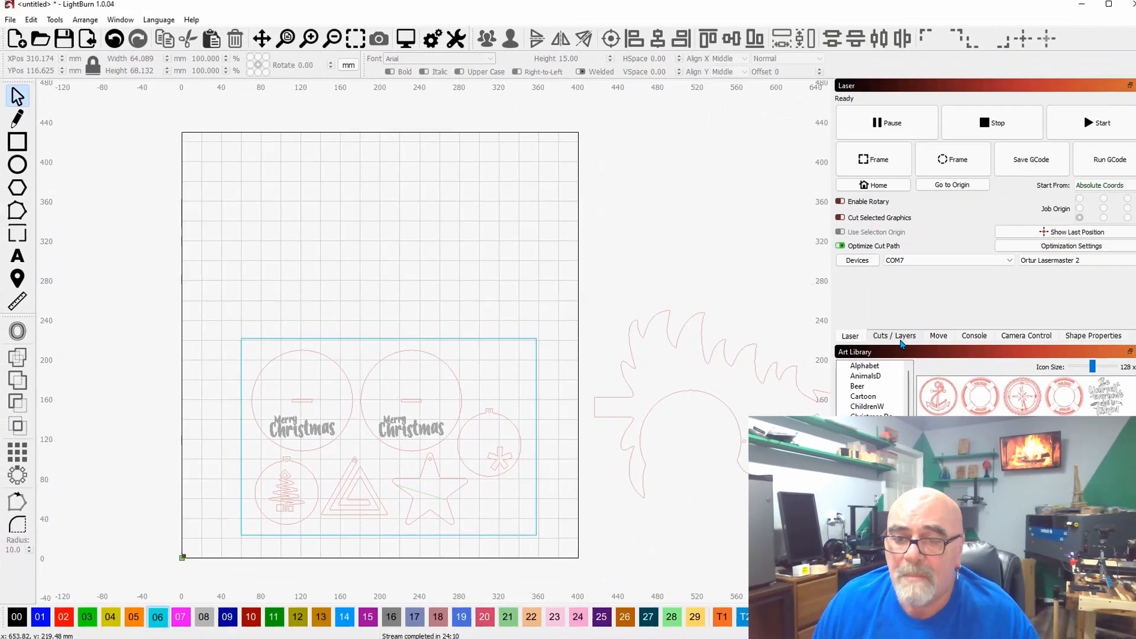
Enable output for the C00 Fill layer and move it to the first position in the layer order.
{"action": "left_click", "coordinate": [900, 338]}
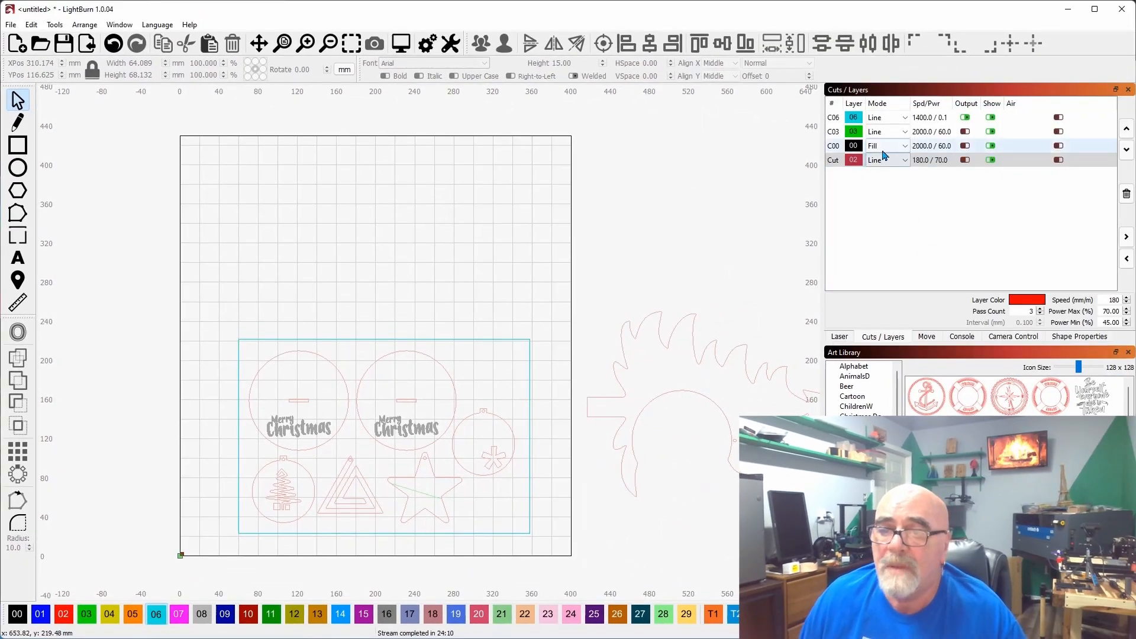
{"action": "left_click", "coordinate": [832, 148]}
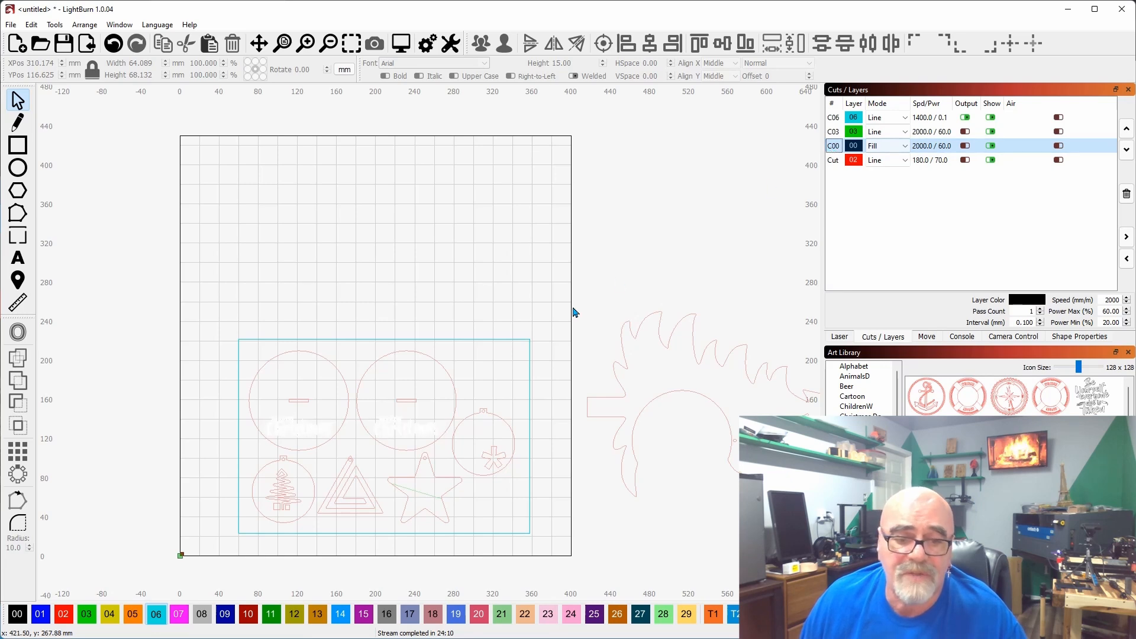
{"action": "left_click", "coordinate": [965, 146]}
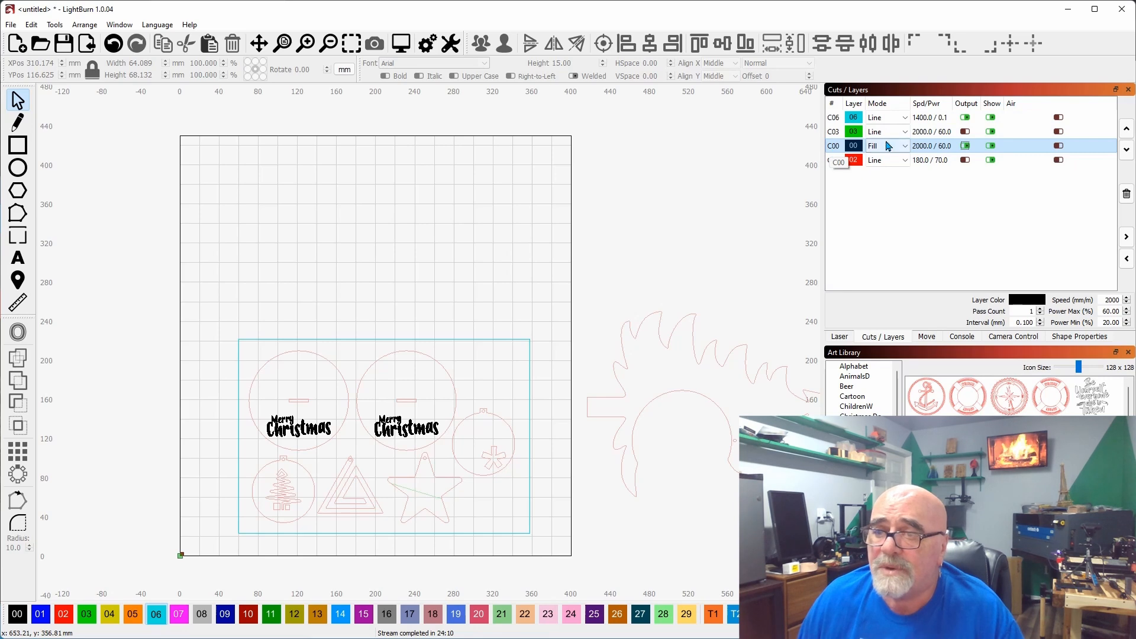
{"action": "left_click", "coordinate": [1127, 129]}
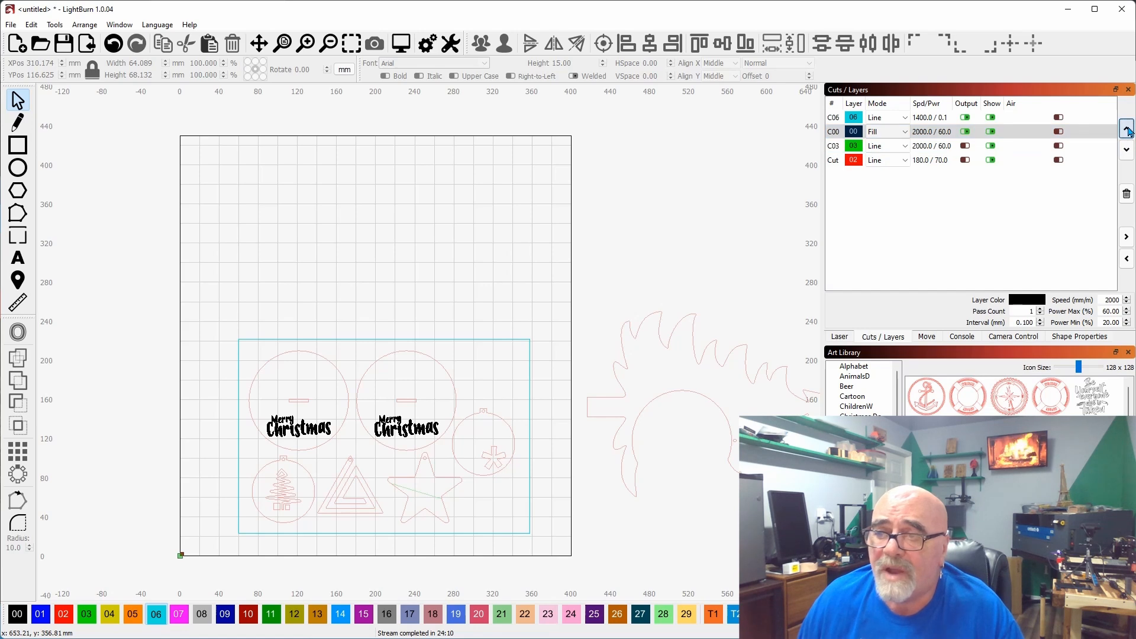
{"action": "left_click", "coordinate": [1127, 130]}
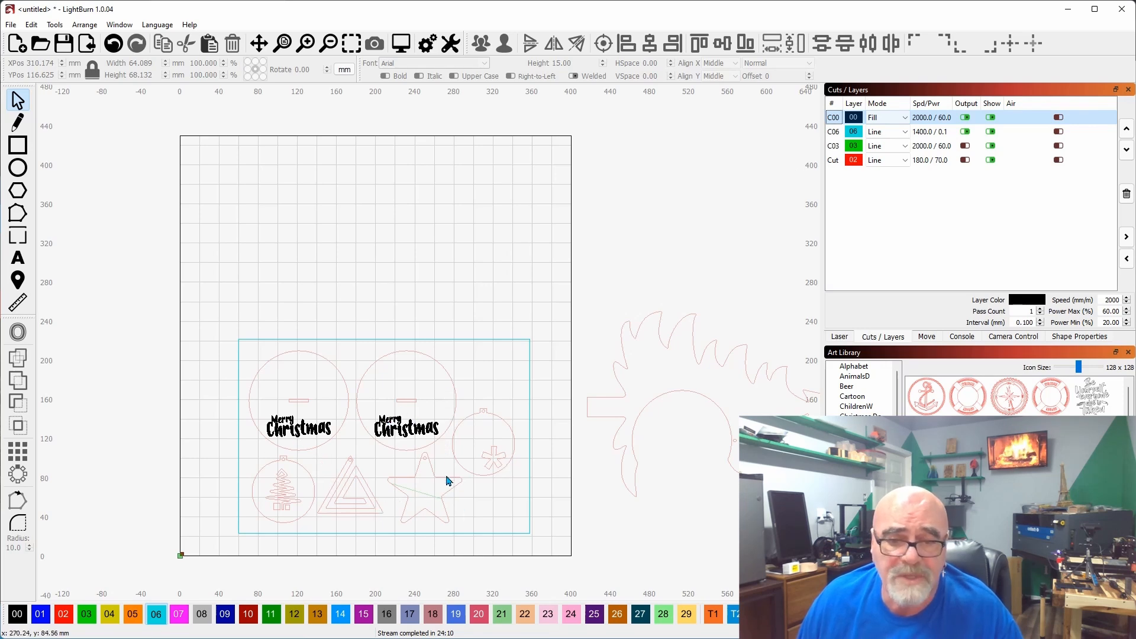
Move the Cut layer up to second place in the layer order, directly after C00.
{"action": "left_click", "coordinate": [835, 160]}
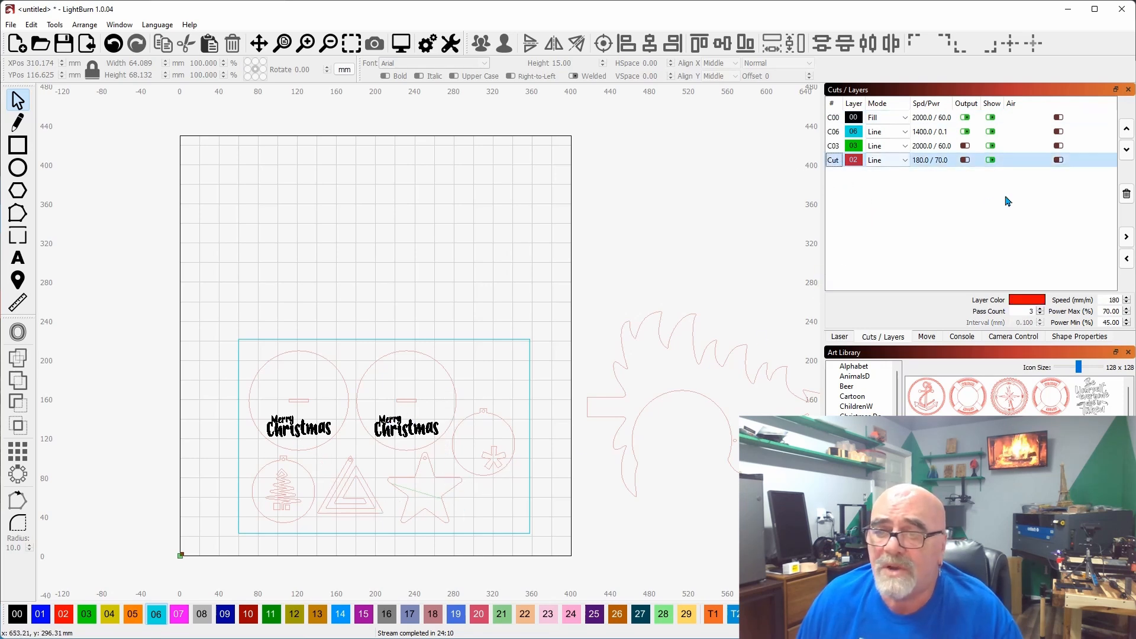
{"action": "left_click", "coordinate": [1126, 130]}
{"action": "left_click", "coordinate": [1126, 131]}
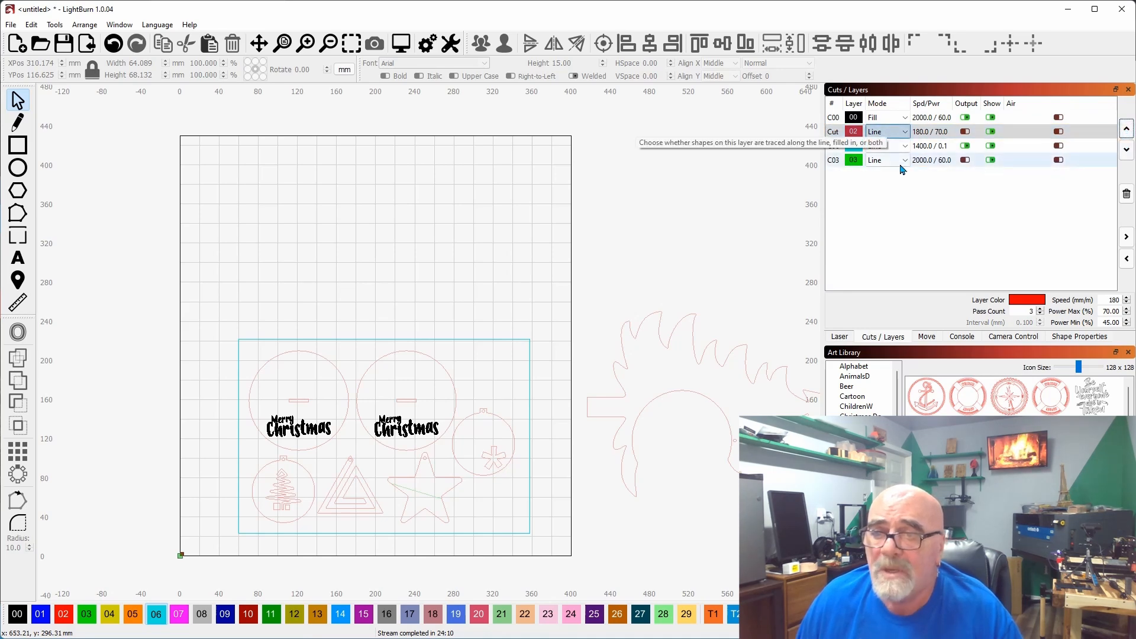
Disable output for the C06 framing layer and enable output for the Cut layer.
{"action": "left_click", "coordinate": [965, 147]}
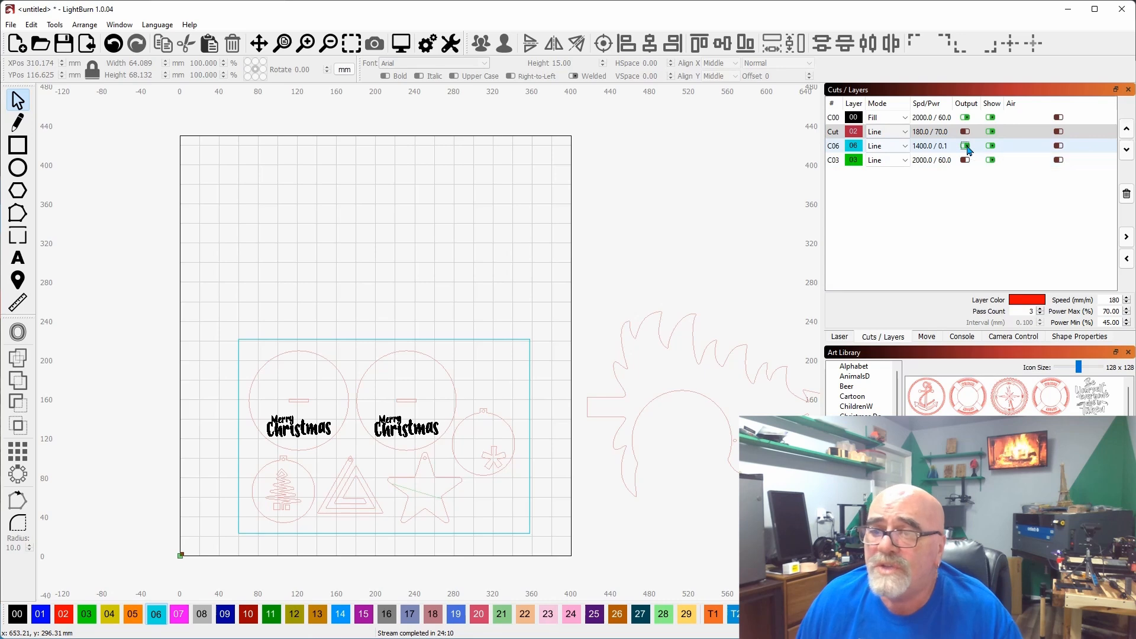
{"action": "left_click", "coordinate": [965, 146]}
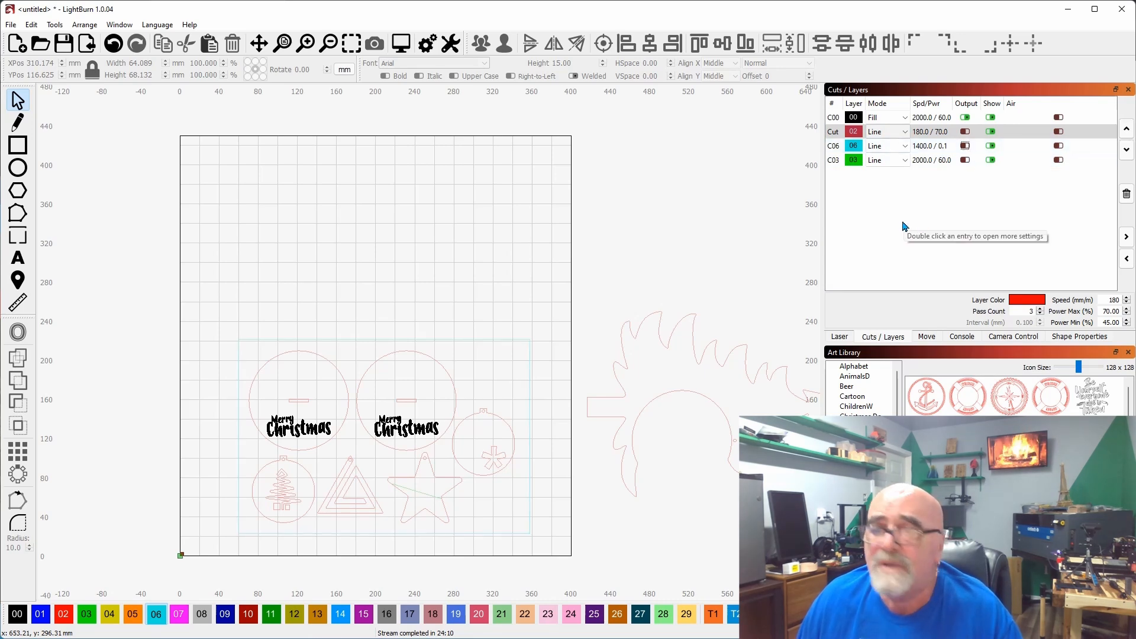
{"action": "left_click", "coordinate": [965, 131]}
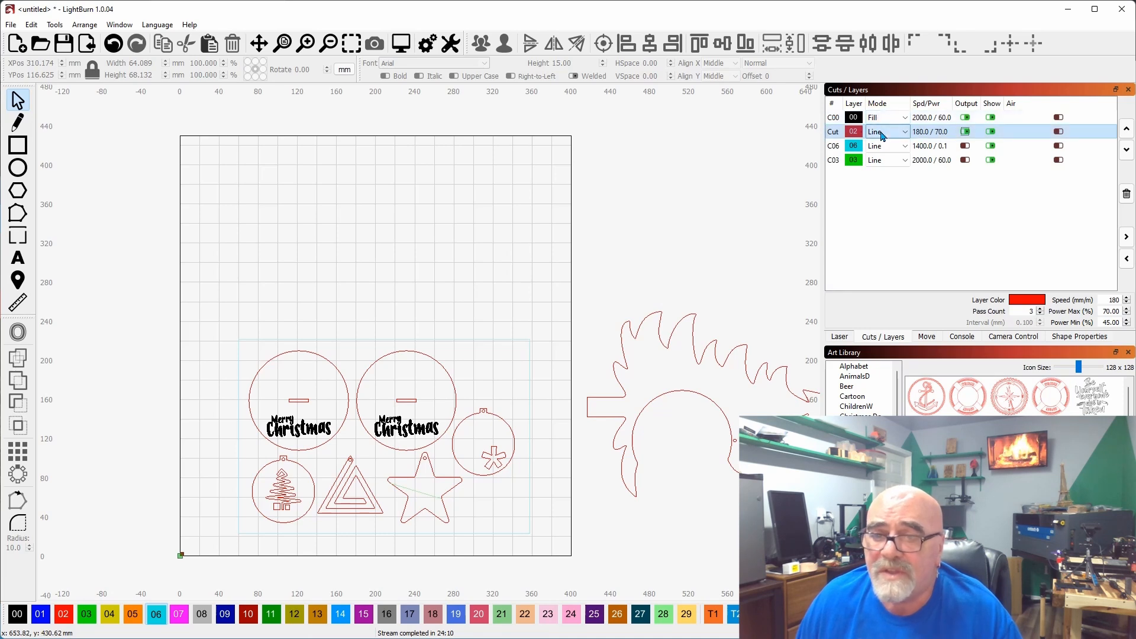
Review the C00 and Cut layers' settings and bring up the laser controls.
{"action": "left_click", "coordinate": [833, 120]}
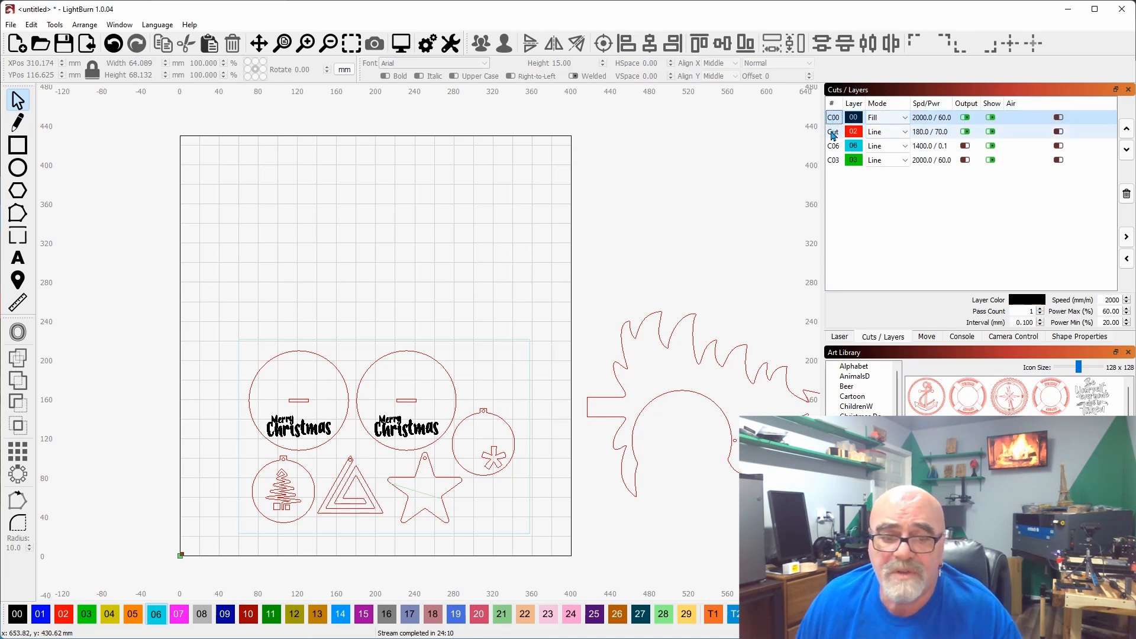
{"action": "left_click", "coordinate": [833, 133]}
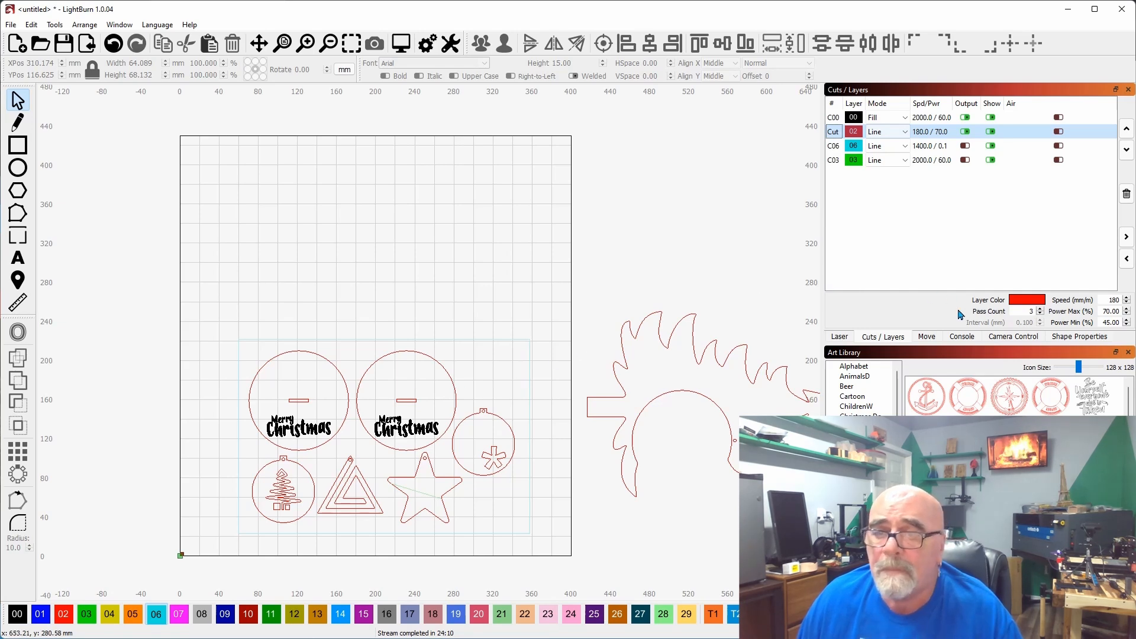
{"action": "left_click", "coordinate": [839, 338]}
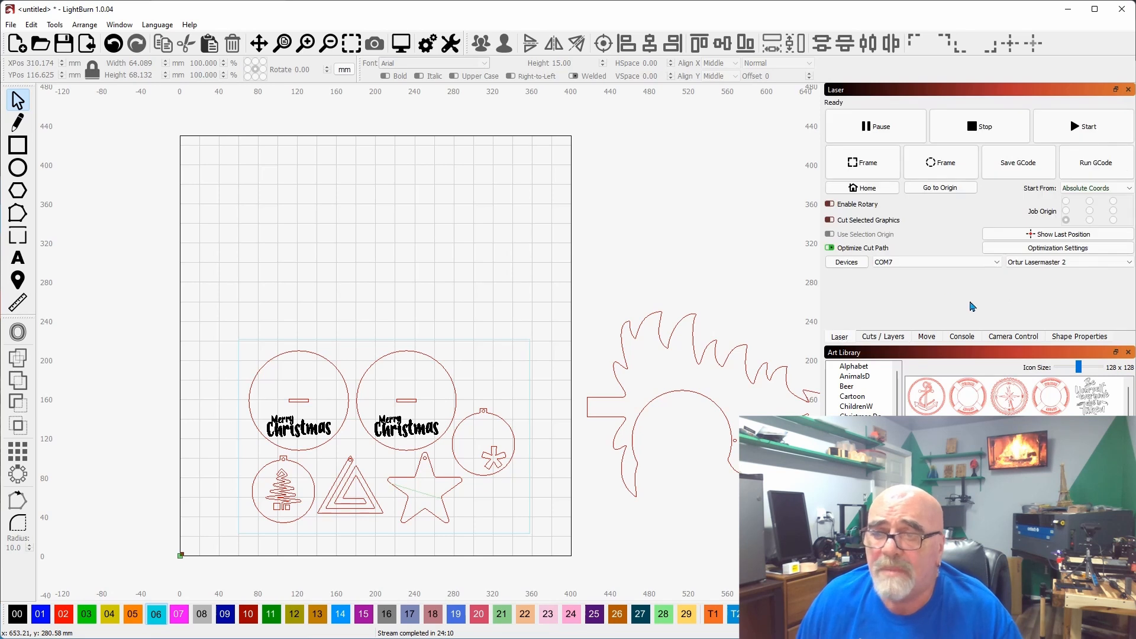